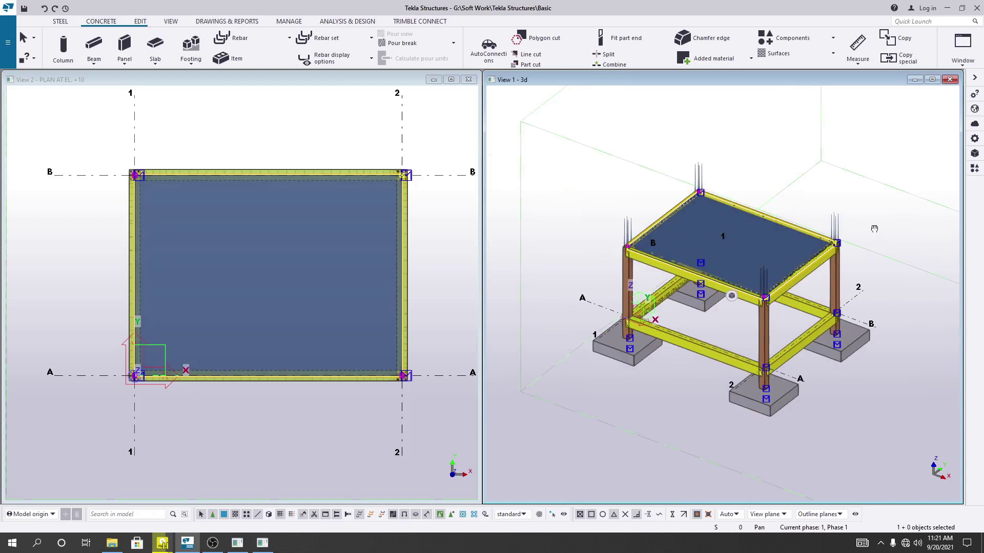
# Search the applications and components catalog for "slab" and choose the Slab bars (18) component
pyautogui.moveTo(874, 223); pyautogui.dragTo(836, 274, button='middle')
pyautogui.keyDown('ctrl'); pyautogui.moveTo(879, 314); pyautogui.dragTo(861, 301, button='middle'); pyautogui.keyUp('ctrl')
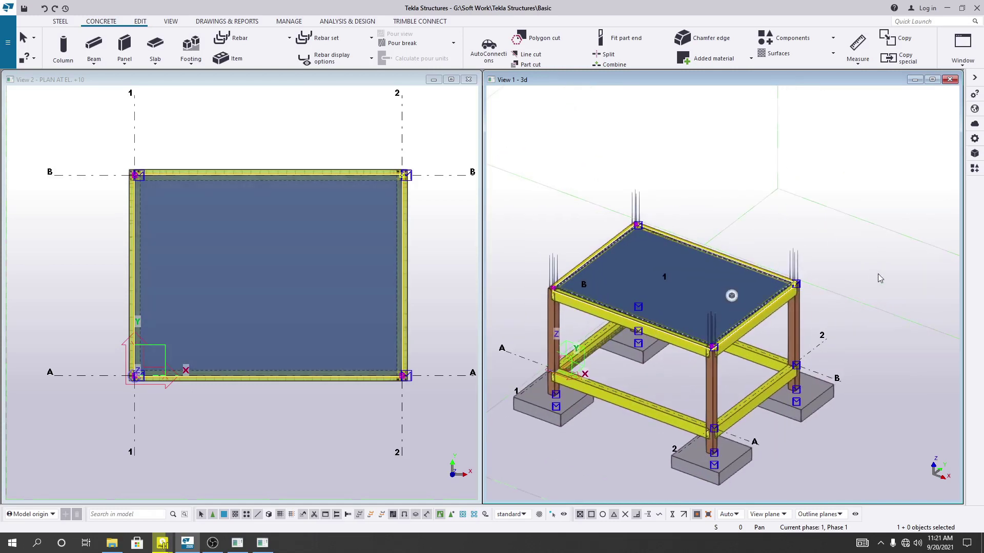
pyautogui.click(974, 170)
pyautogui.click(849, 106)
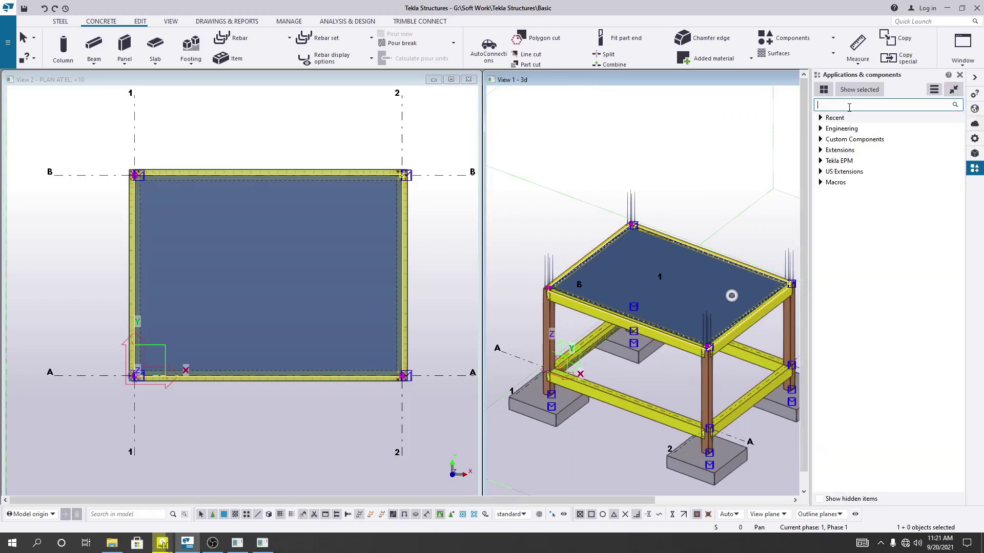
pyautogui.write('slab')
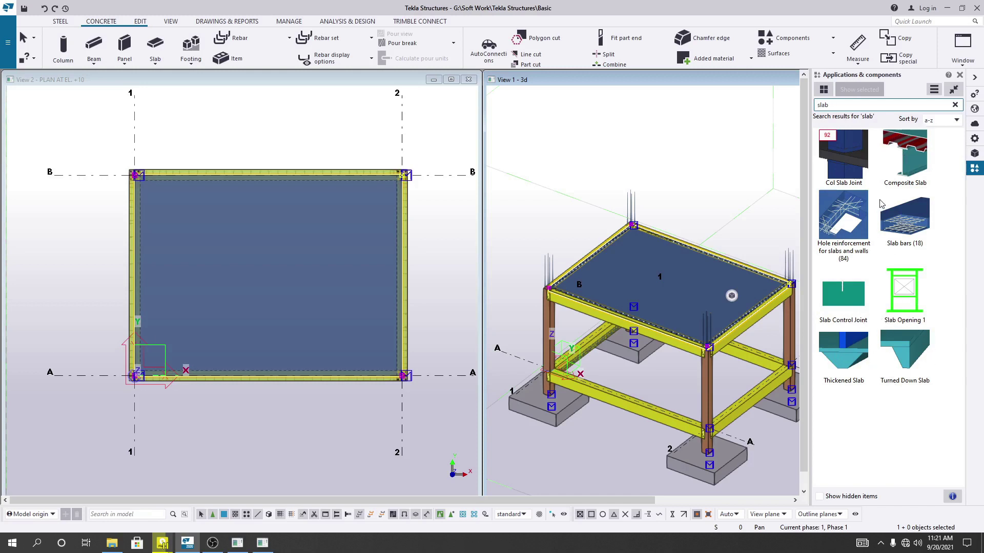
pyautogui.click(903, 222)
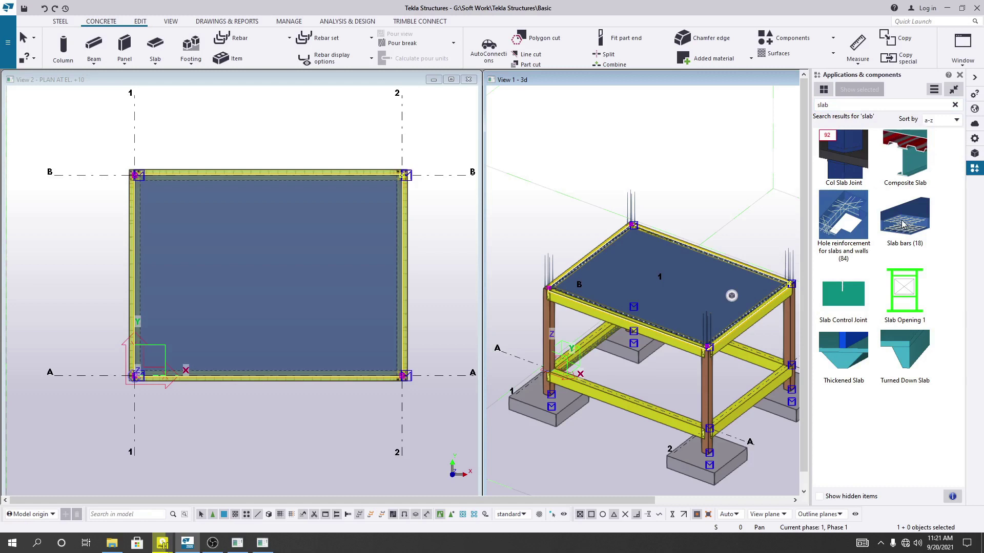
pyautogui.click(931, 243)
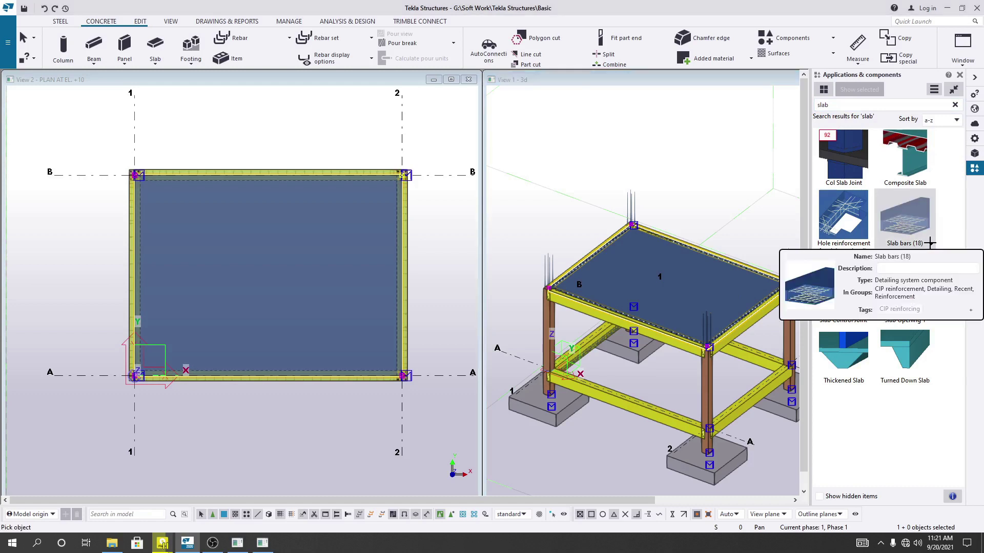
pyautogui.click(952, 221)
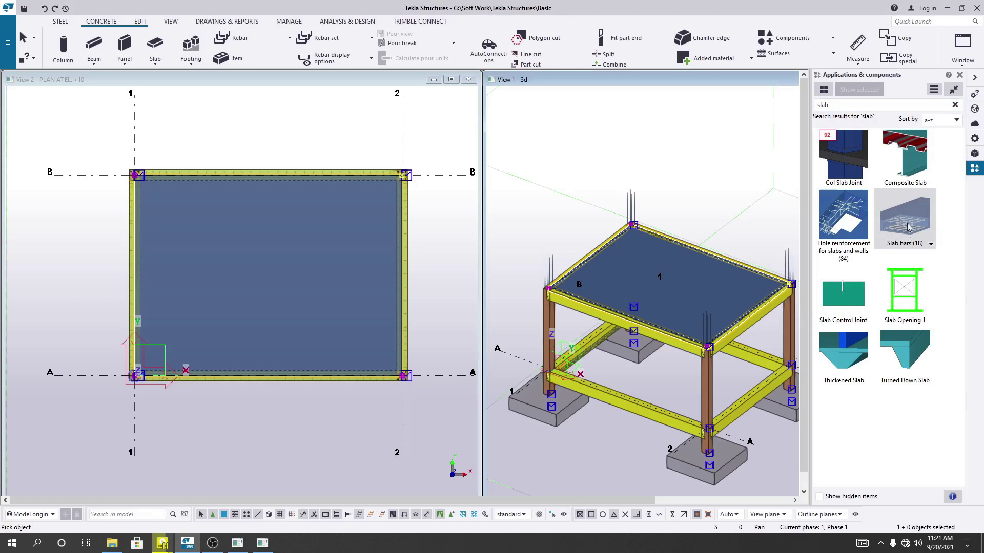
# Search the component catalog for "18" and apply Slab bars (18) to the roof slab in the 3D view
pyautogui.doubleClick(822, 105)
pyautogui.write('18')
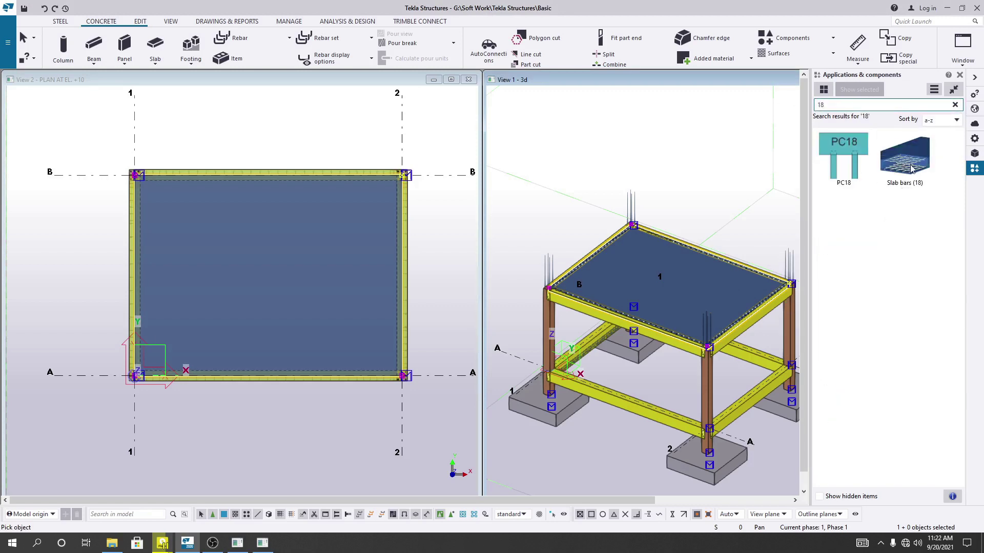
pyautogui.click(910, 164)
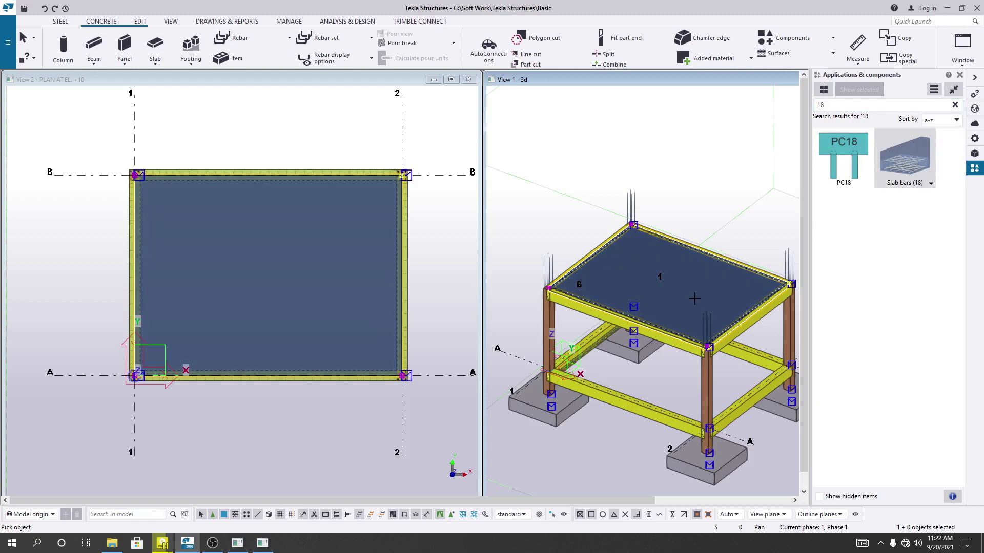
pyautogui.moveTo(759, 318); pyautogui.dragTo(649, 317, button='middle')
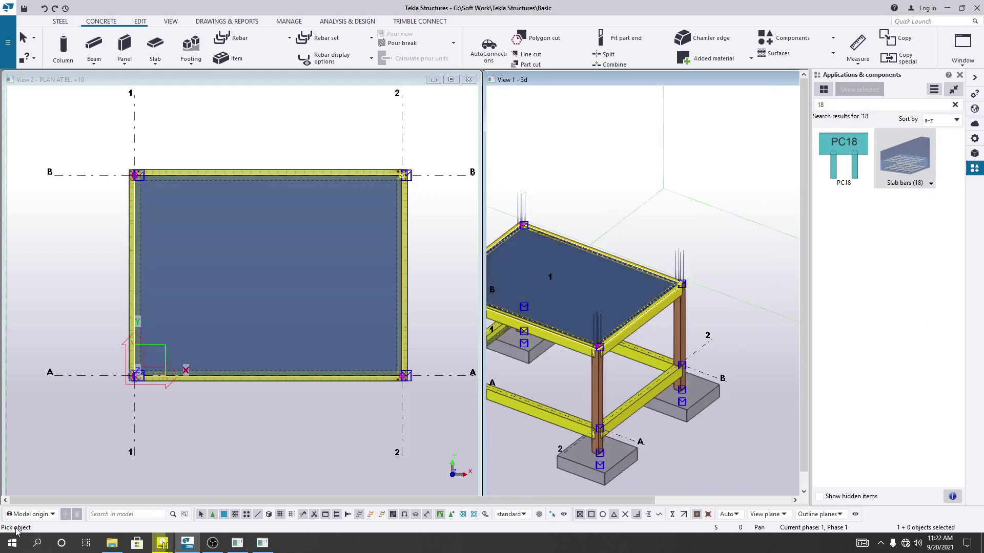
pyautogui.moveTo(606, 293); pyautogui.dragTo(678, 307, button='middle')
pyautogui.click(678, 307)
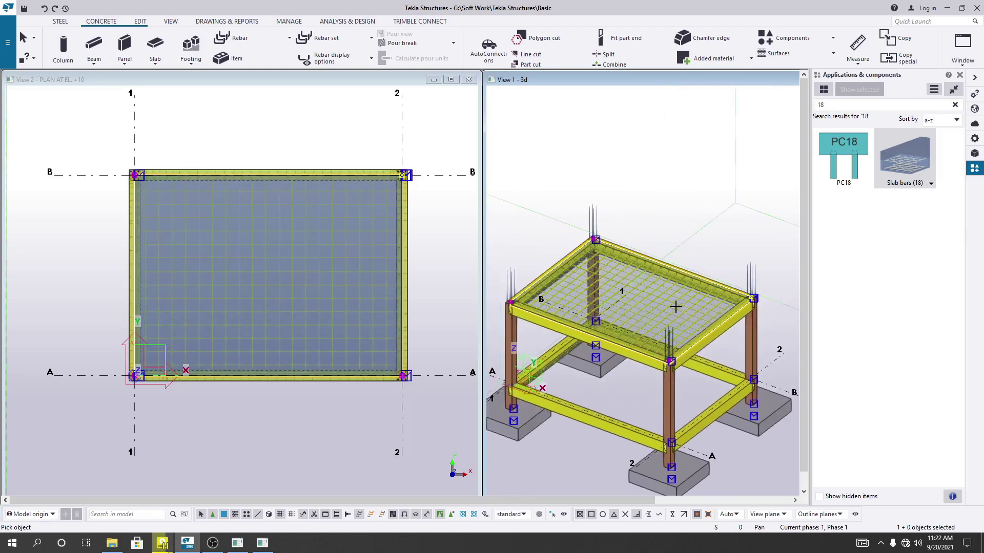
# Clear the component search and close the applications and components catalog
pyautogui.scroll(8, 676, 306)
pyautogui.scroll(-6, 716, 290)
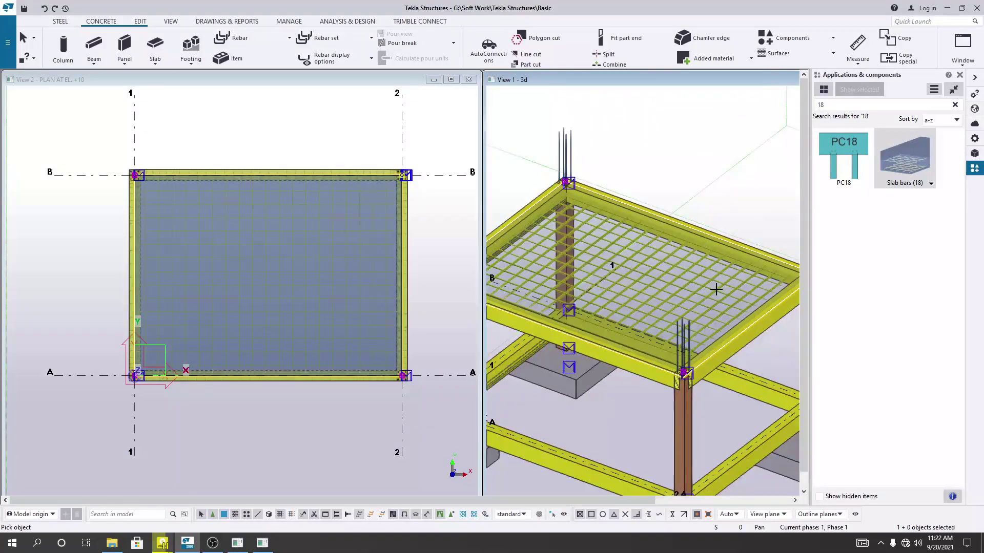
pyautogui.click(955, 105)
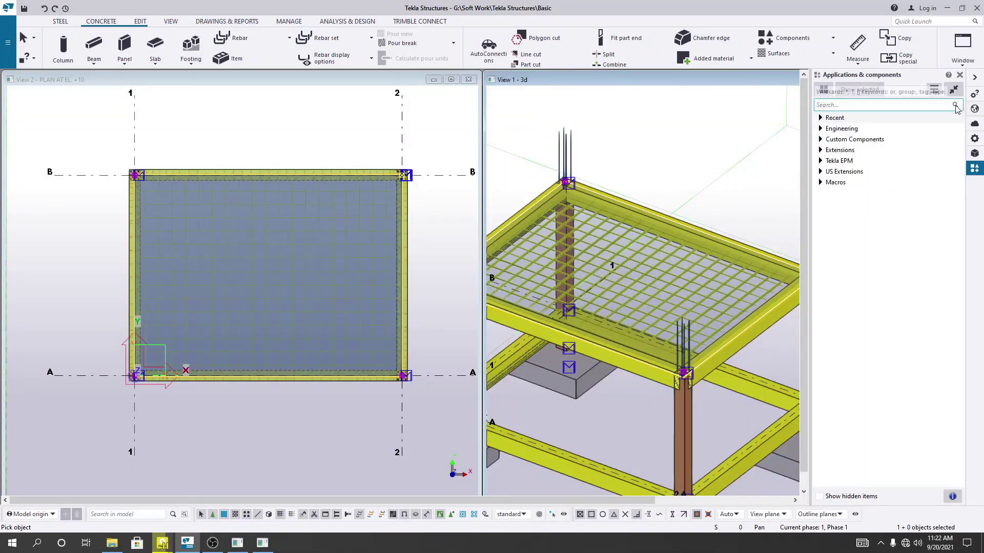
pyautogui.moveTo(756, 157); pyautogui.dragTo(778, 156, button='middle')
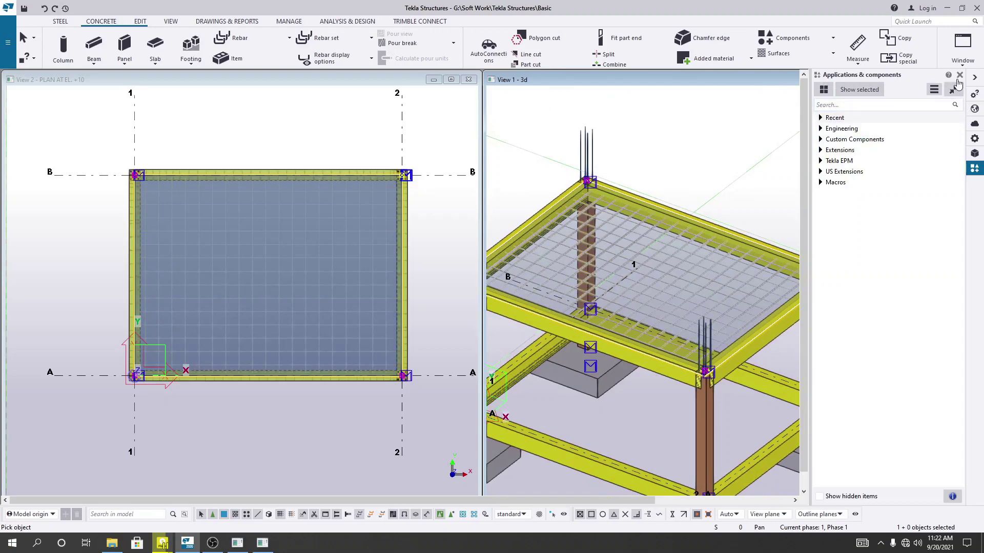
pyautogui.click(959, 75)
pyautogui.scroll(-2, 785, 277)
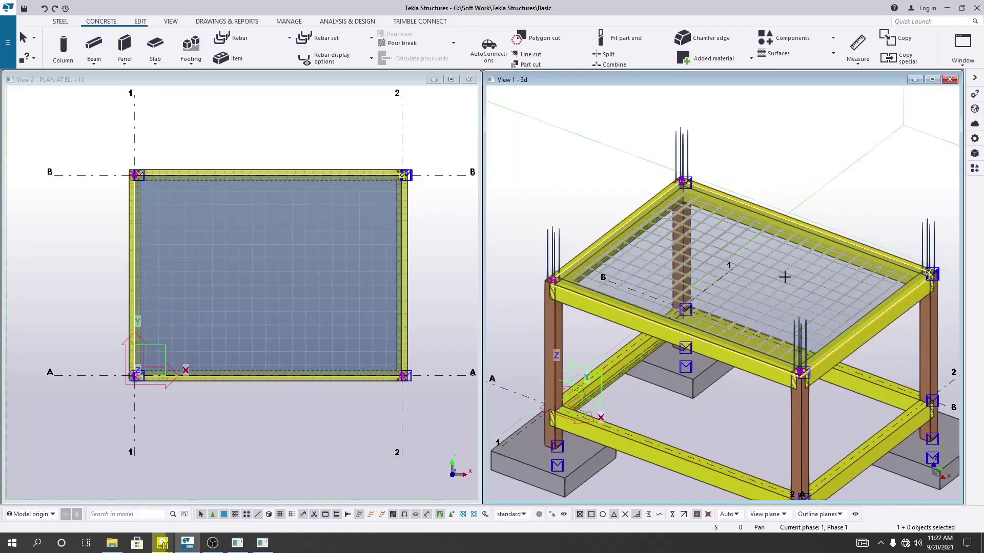
pyautogui.scroll(3, 773, 281)
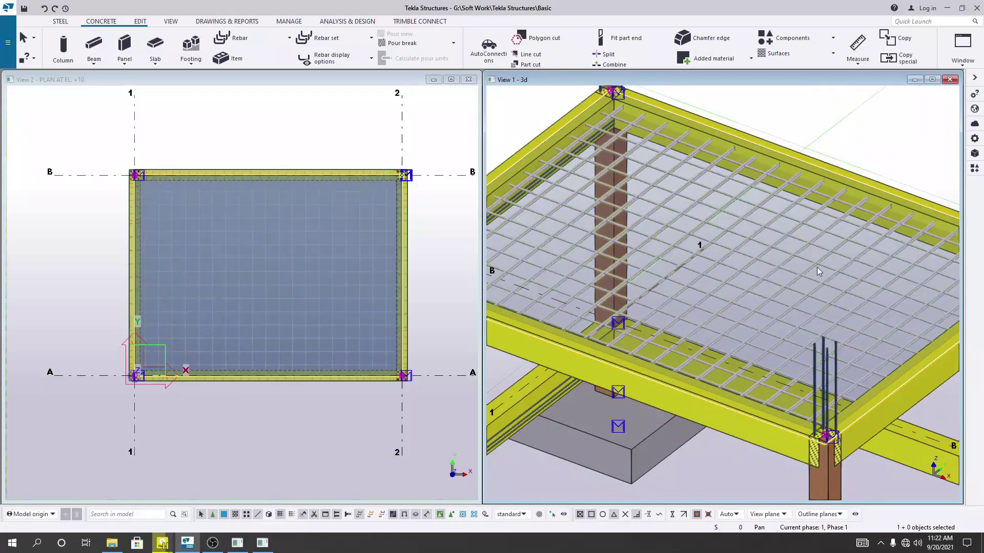
pyautogui.scroll(-3, 810, 266)
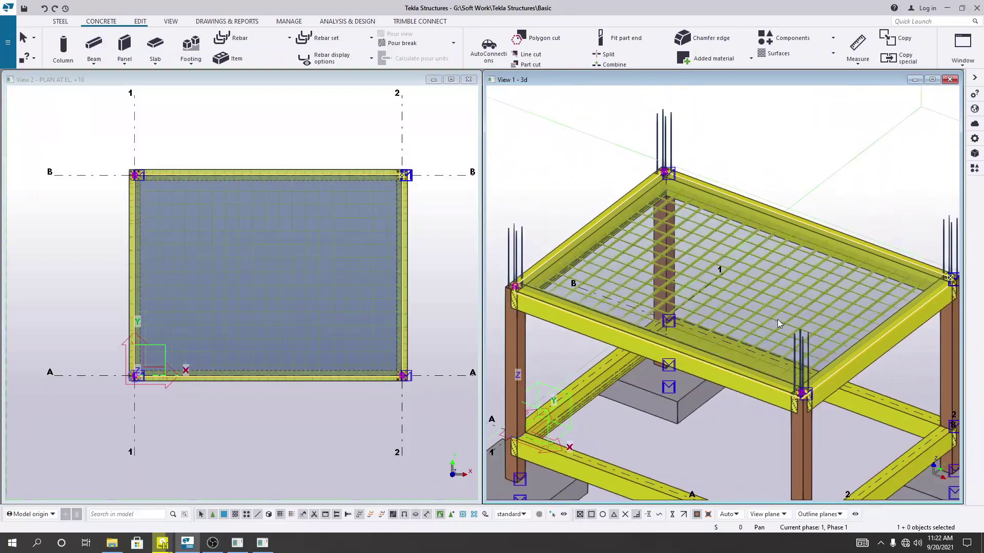
pyautogui.scroll(3, 801, 303)
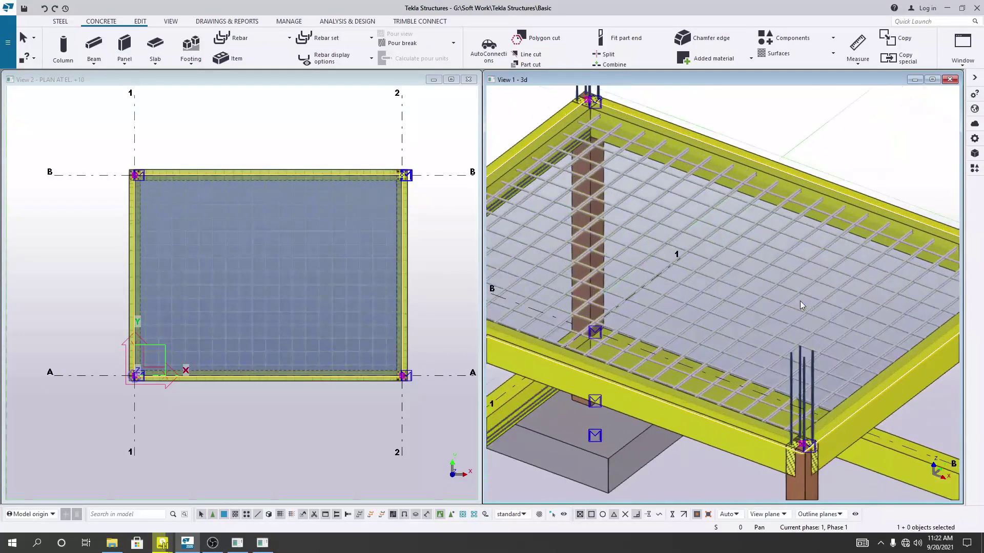
pyautogui.scroll(2, 729, 310)
pyautogui.doubleClick(730, 319)
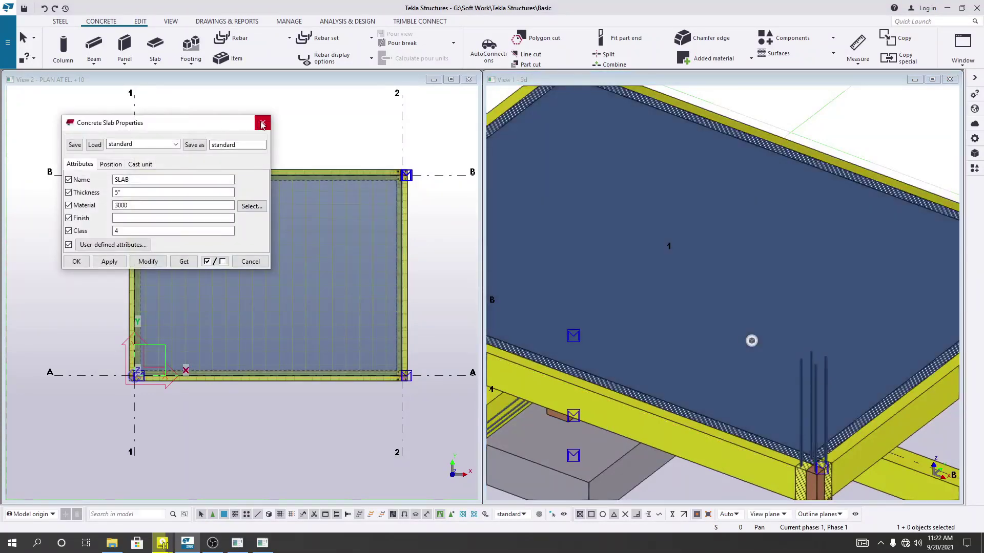
pyautogui.click(263, 123)
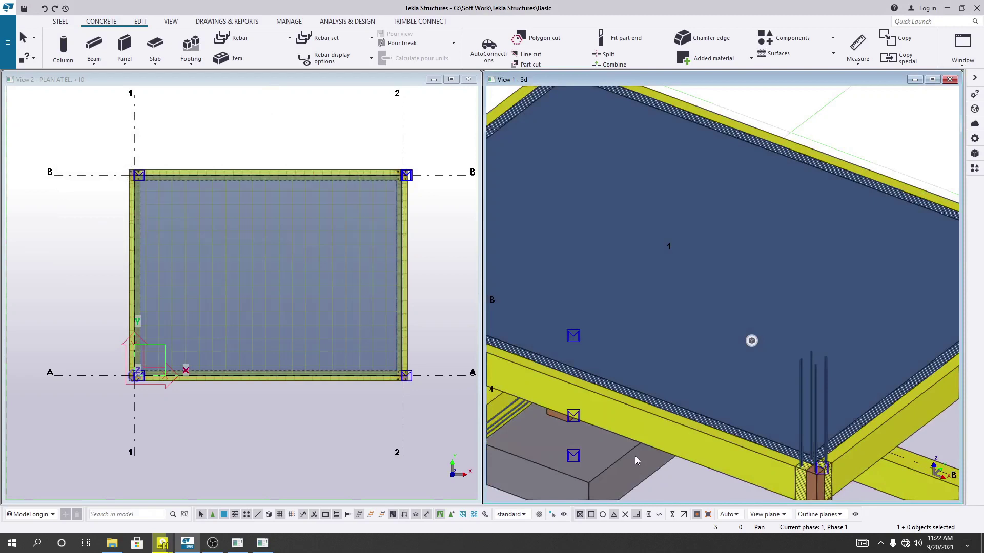
# Switch the parts in the 3D view to a see-through shaded representation that exposes the reinforcement
pyautogui.moveTo(634, 456); pyautogui.dragTo(705, 389, button='middle')
pyautogui.scroll(-3, 707, 391)
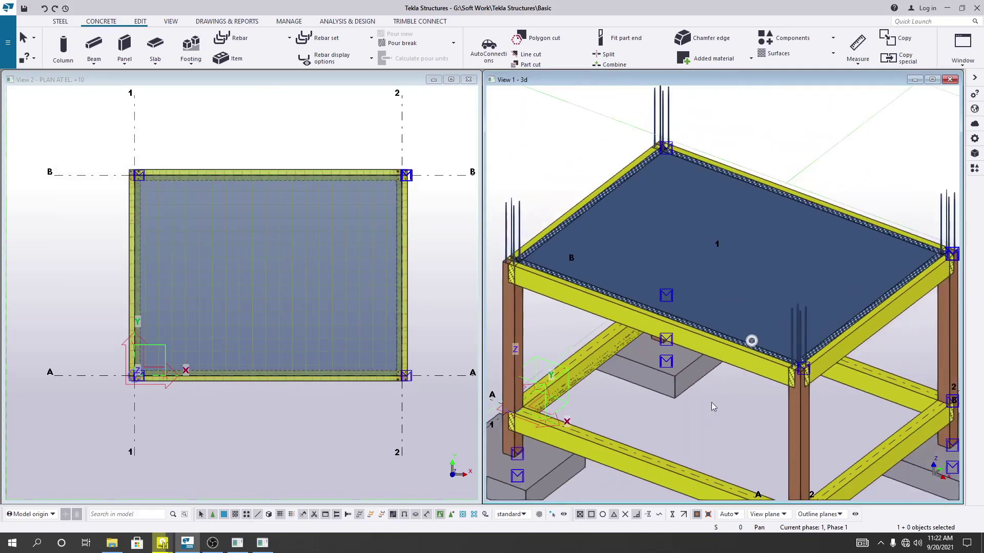
pyautogui.click(712, 403)
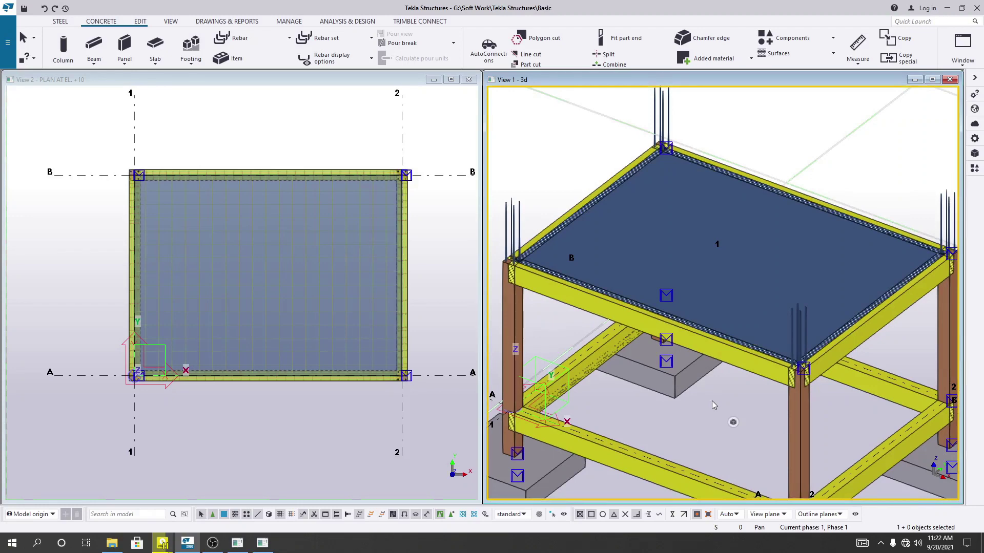
pyautogui.hotkey('ctrl', '2')
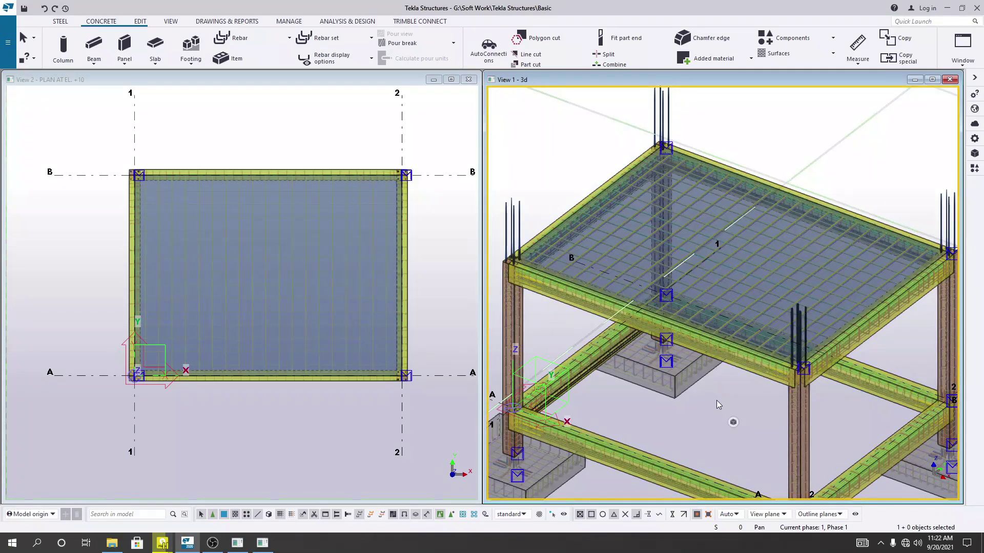
# Open the settings of the Slab bars (18) component on the roof slab
pyautogui.scroll(5, 792, 273)
pyautogui.scroll(-4, 793, 281)
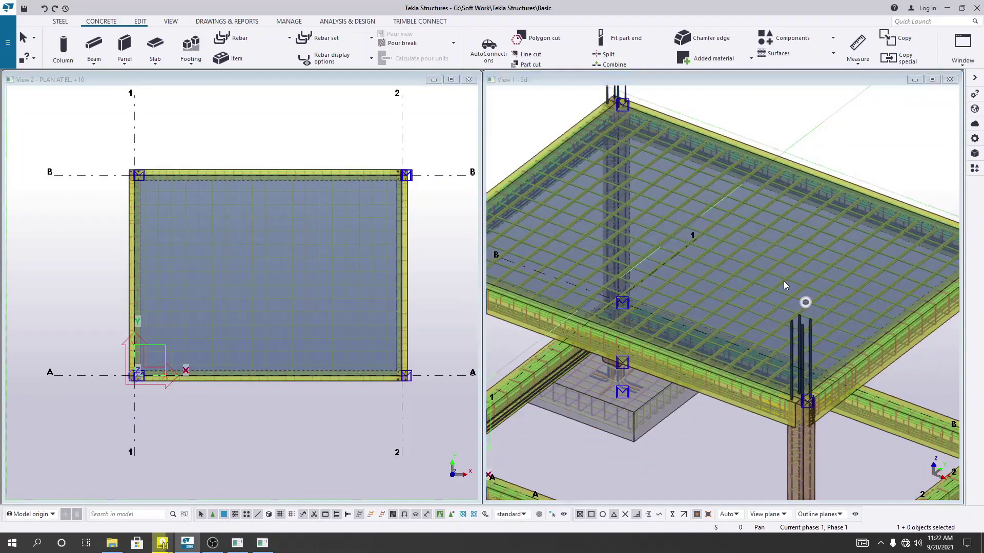
pyautogui.doubleClick(783, 281)
pyautogui.moveTo(192, 108); pyautogui.dragTo(271, 78)
pyautogui.scroll(-3, 567, 408)
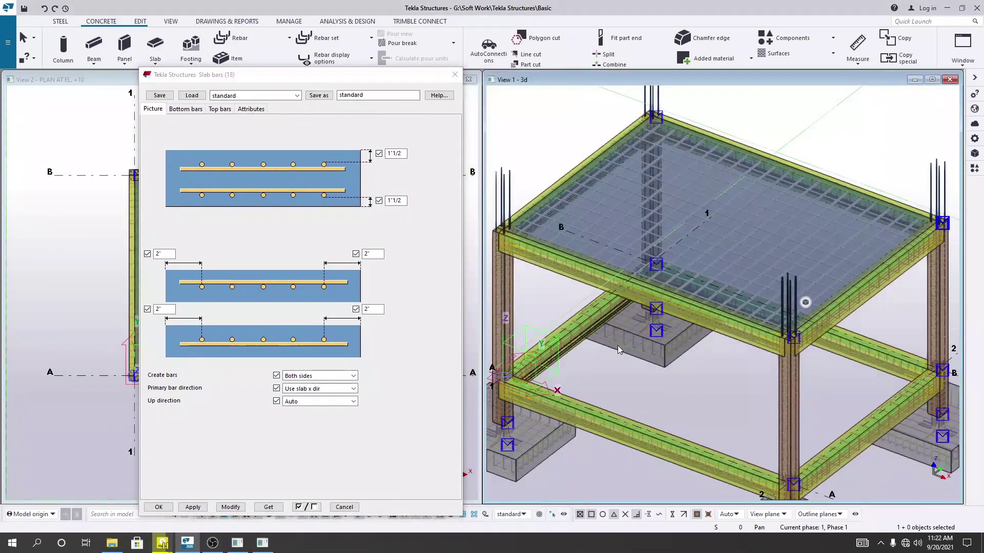
pyautogui.scroll(-2, 814, 281)
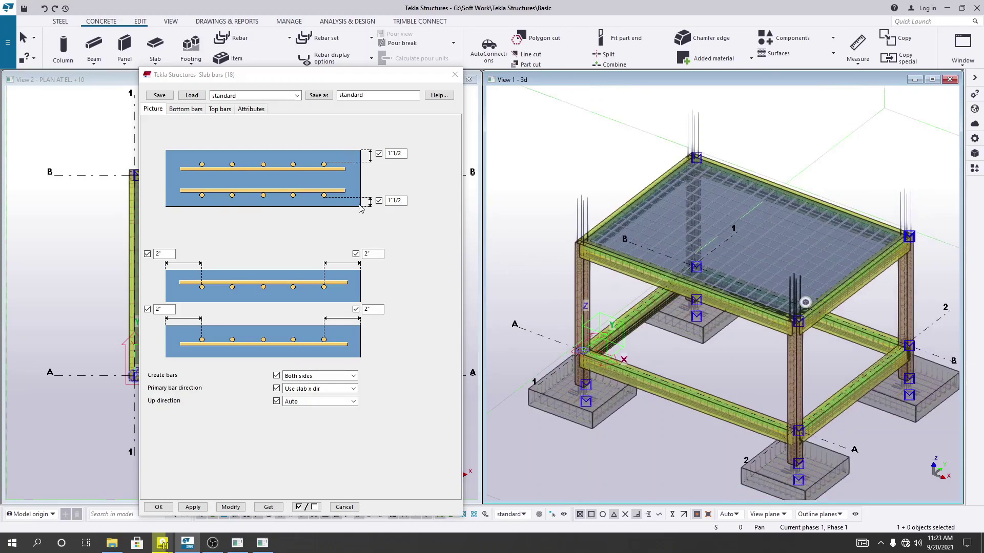
# Set both the top and bottom concrete cover of the slab bars to 3/4 inch
pyautogui.click(403, 153)
pyautogui.moveTo(404, 152); pyautogui.dragTo(391, 152)
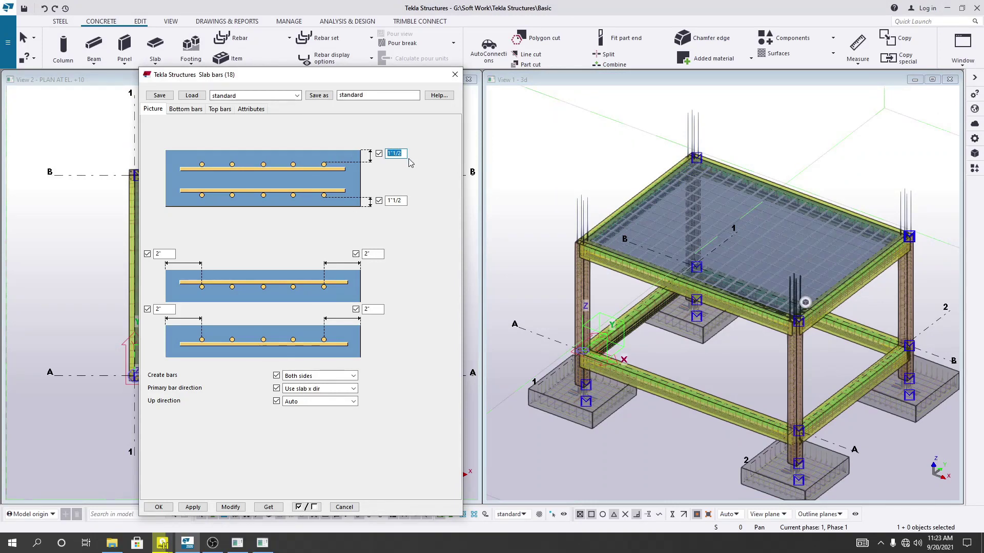
pyautogui.write('0.75')
pyautogui.click(405, 200)
pyautogui.moveTo(406, 199); pyautogui.dragTo(387, 200)
pyautogui.write('3/4')
pyautogui.moveTo(328, 80); pyautogui.dragTo(324, 50)
pyautogui.click(376, 226)
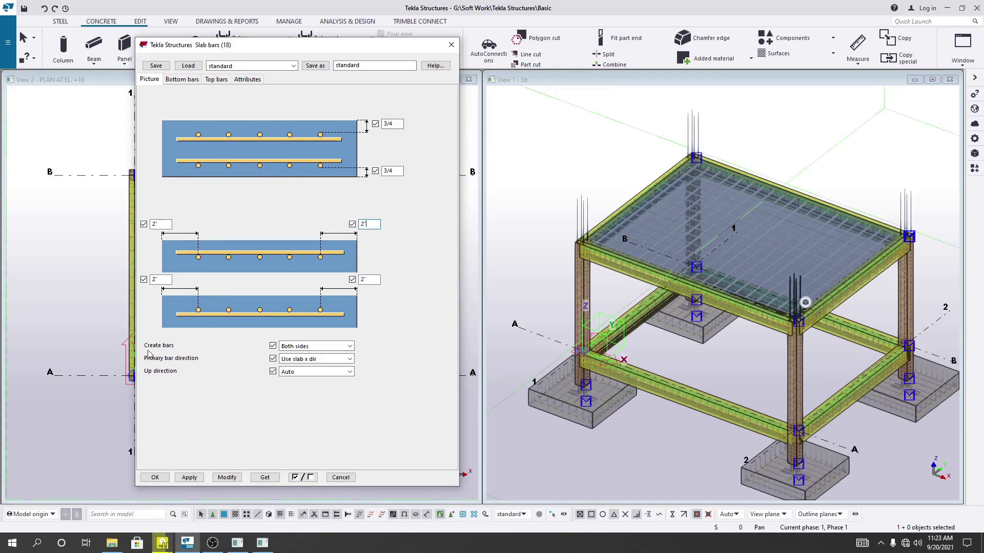
# Check the options for bar creation side, primary bar direction and up direction, choosing Use slab x dir and Auto
pyautogui.click(350, 347)
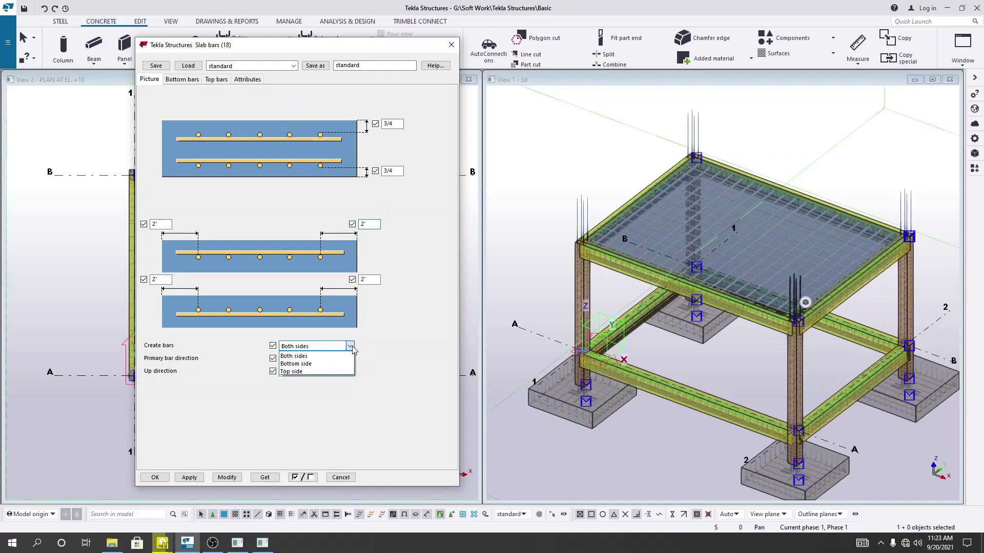
pyautogui.click(389, 381)
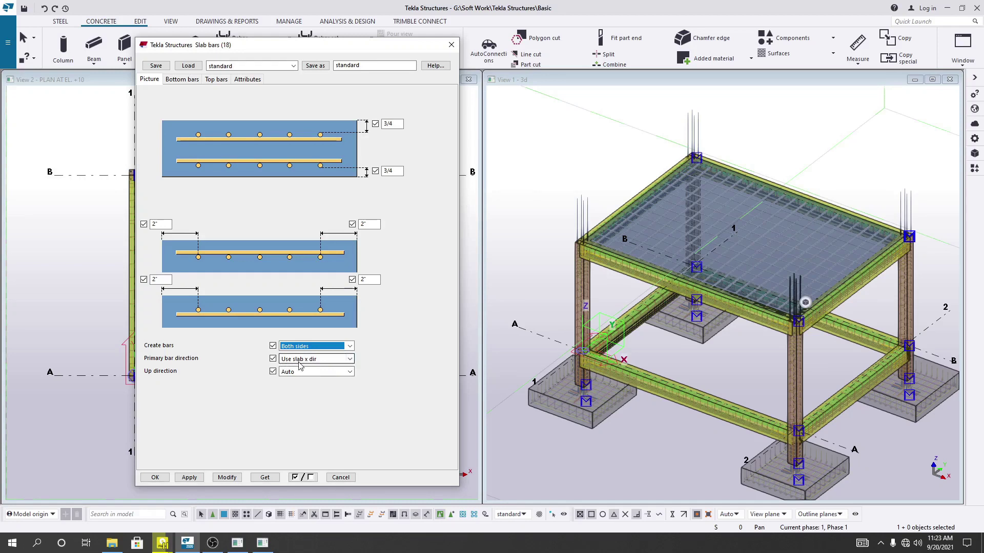
pyautogui.click(350, 359)
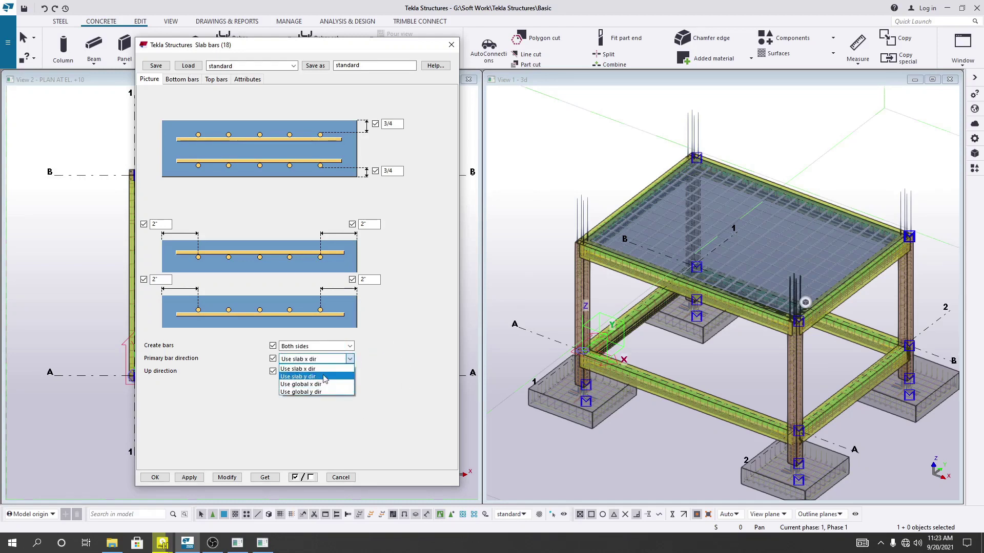
pyautogui.click(440, 364)
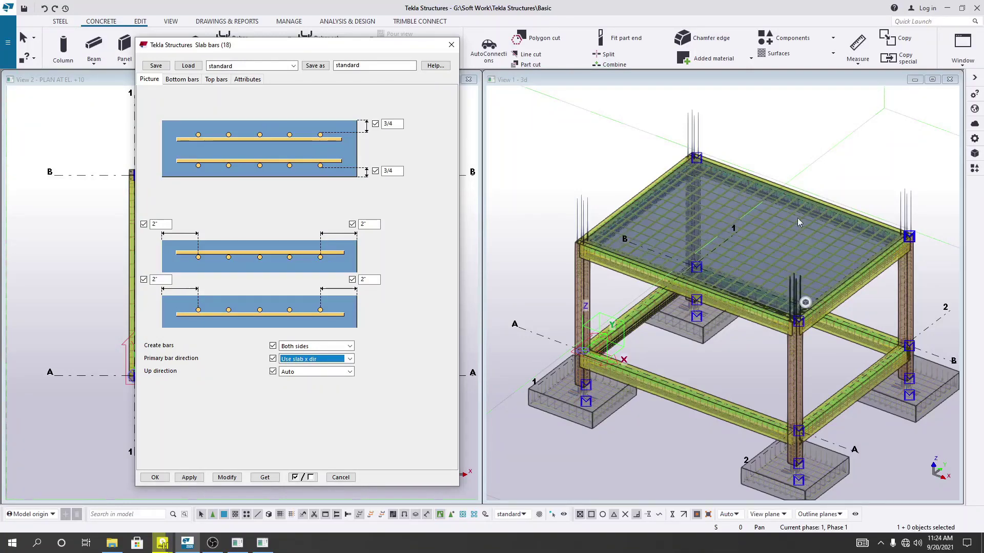
pyautogui.click(349, 359)
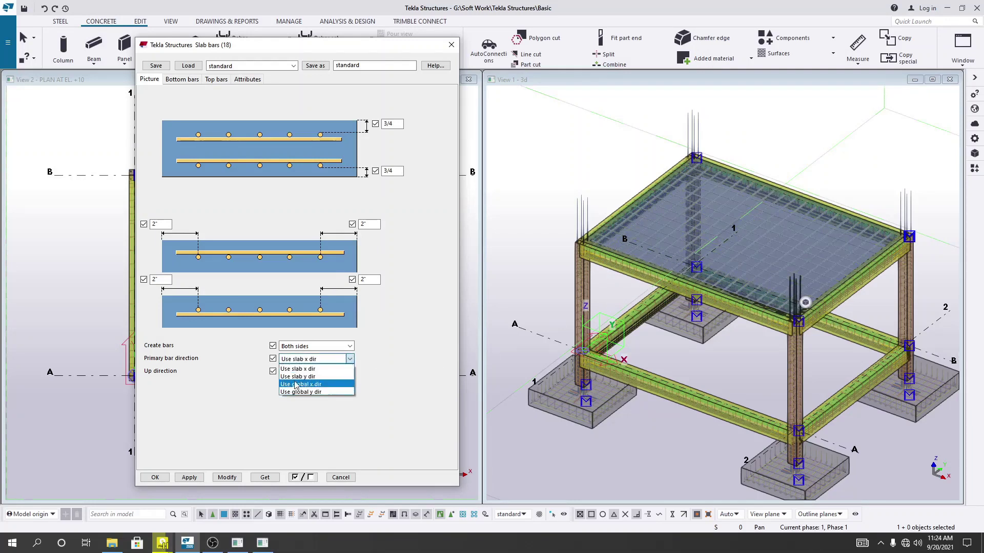
pyautogui.click(317, 369)
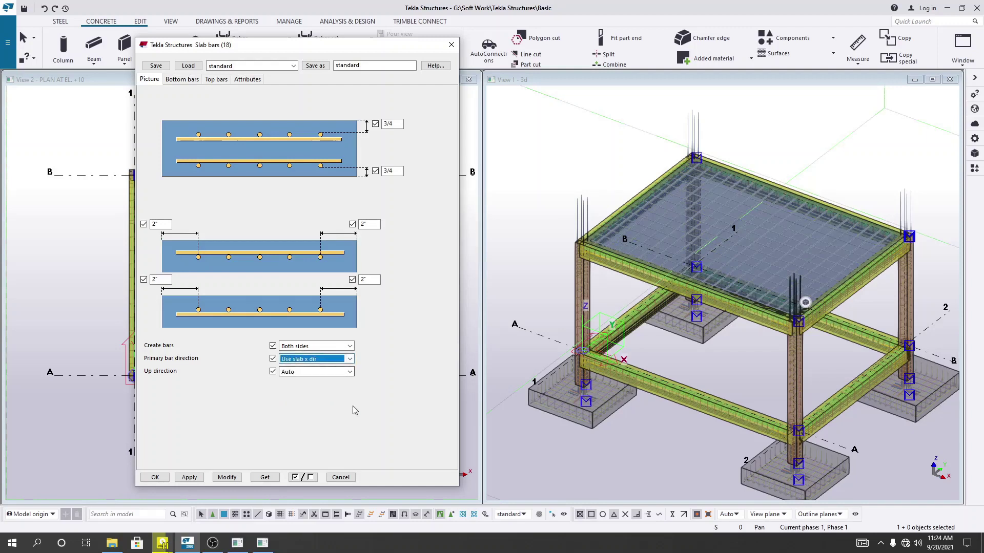
pyautogui.click(351, 372)
pyautogui.click(287, 382)
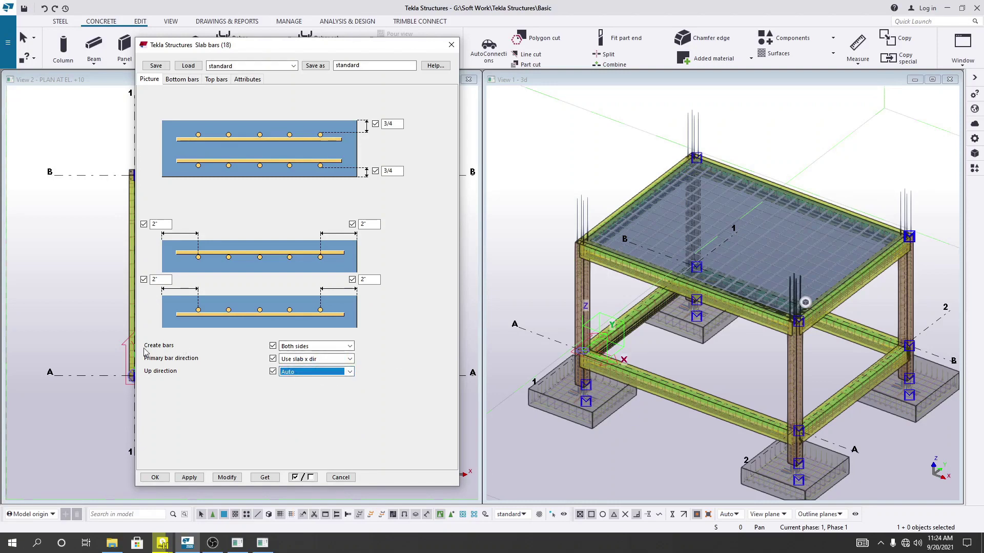
# Try creating slab bars on the Bottom side only, apply the modification, and inspect the slab in the 3D view
pyautogui.click(349, 347)
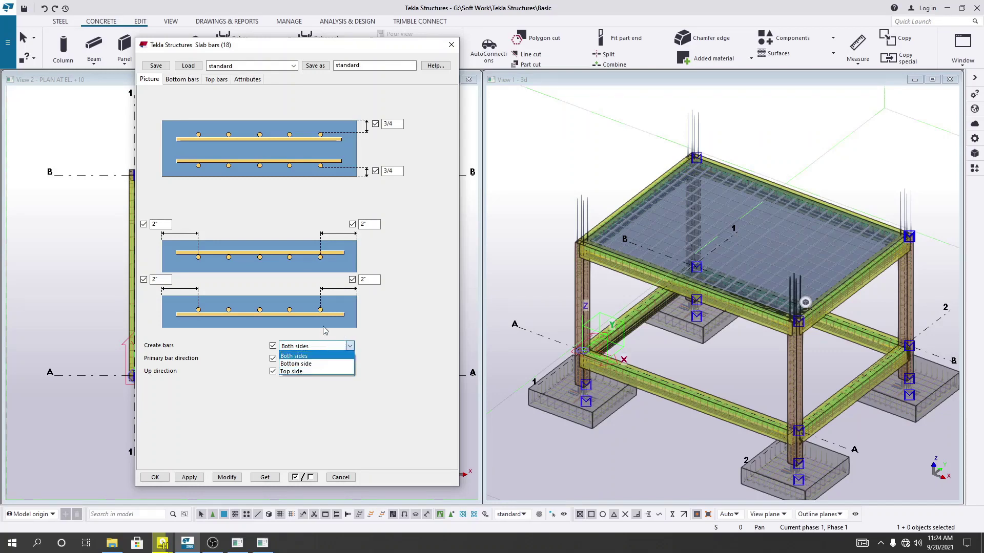
pyautogui.click(303, 364)
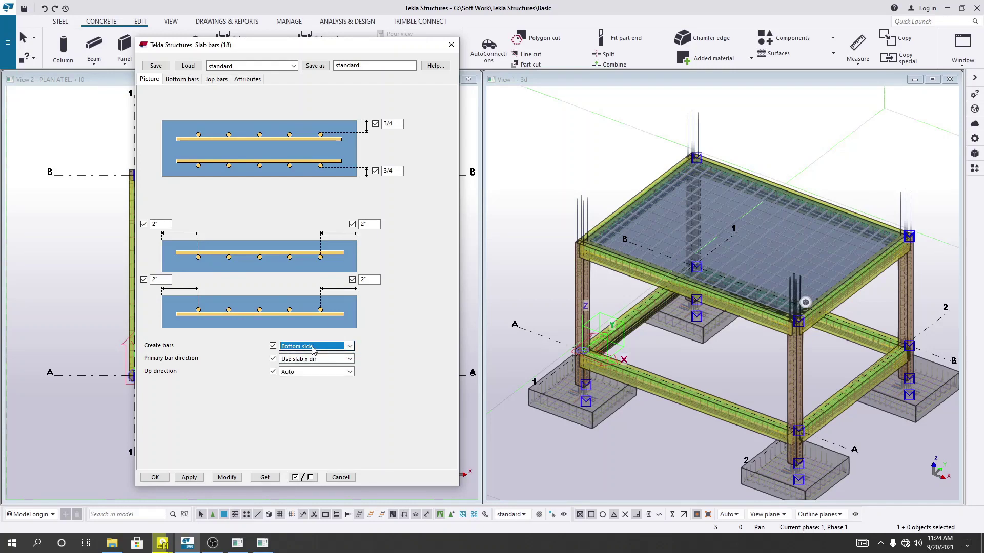
pyautogui.click(227, 477)
pyautogui.scroll(5, 745, 250)
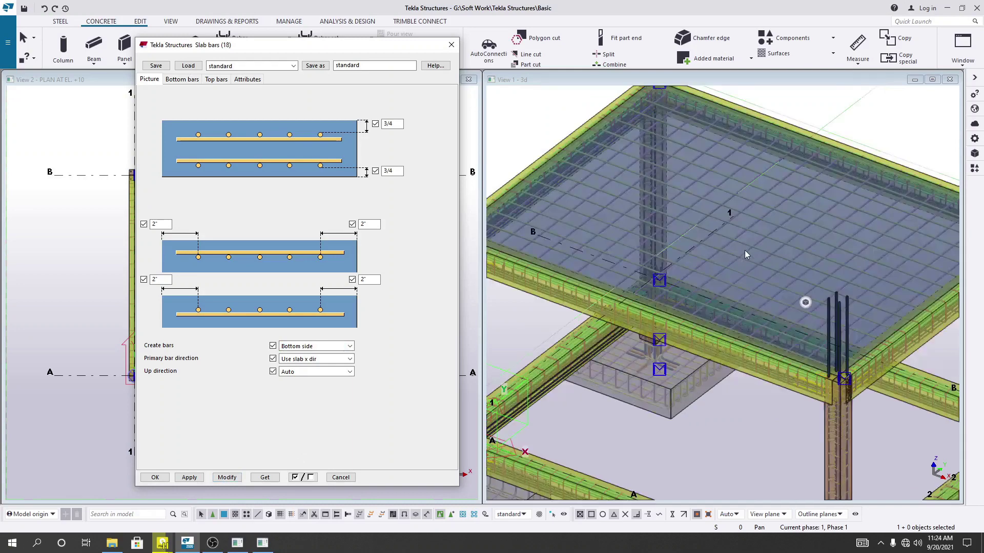
pyautogui.scroll(-2, 806, 199)
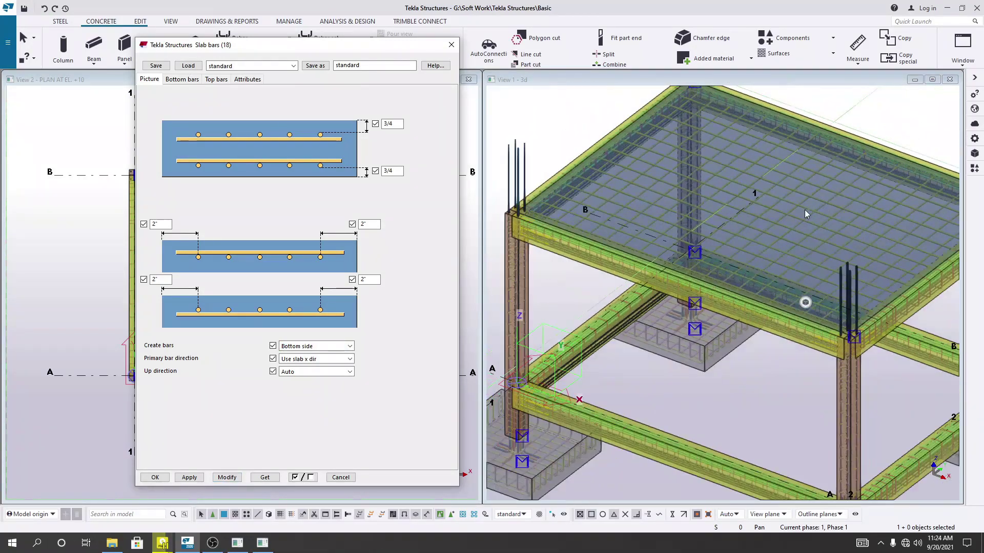
# Set bar creation to Both sides and apply the modification to the roof slab
pyautogui.click(348, 344)
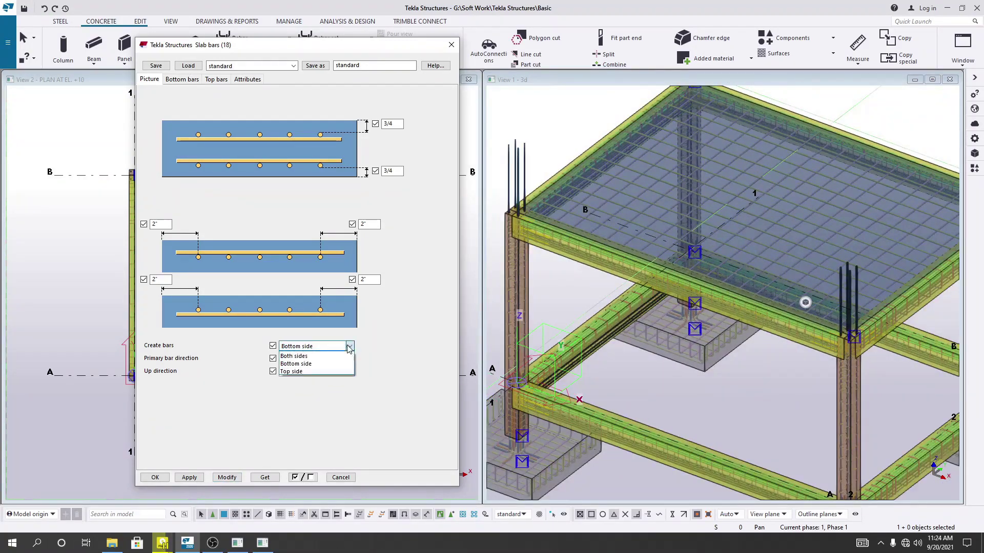
pyautogui.click(308, 356)
pyautogui.click(229, 478)
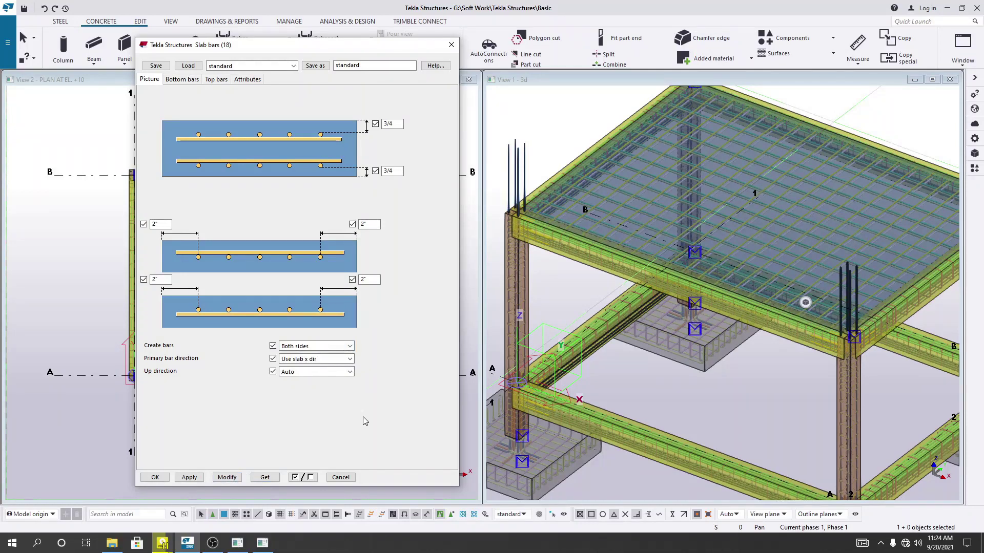
pyautogui.click(216, 547)
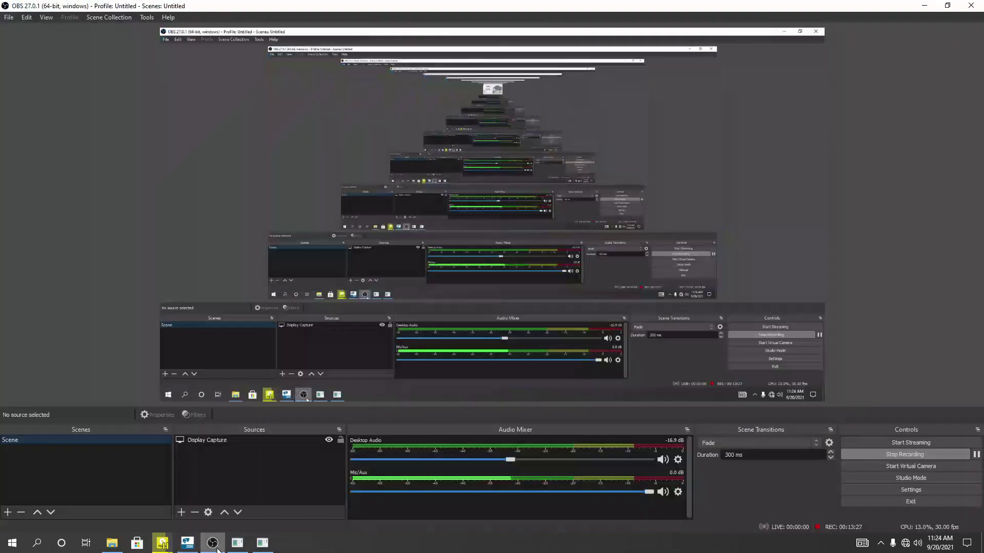
pyautogui.click(188, 544)
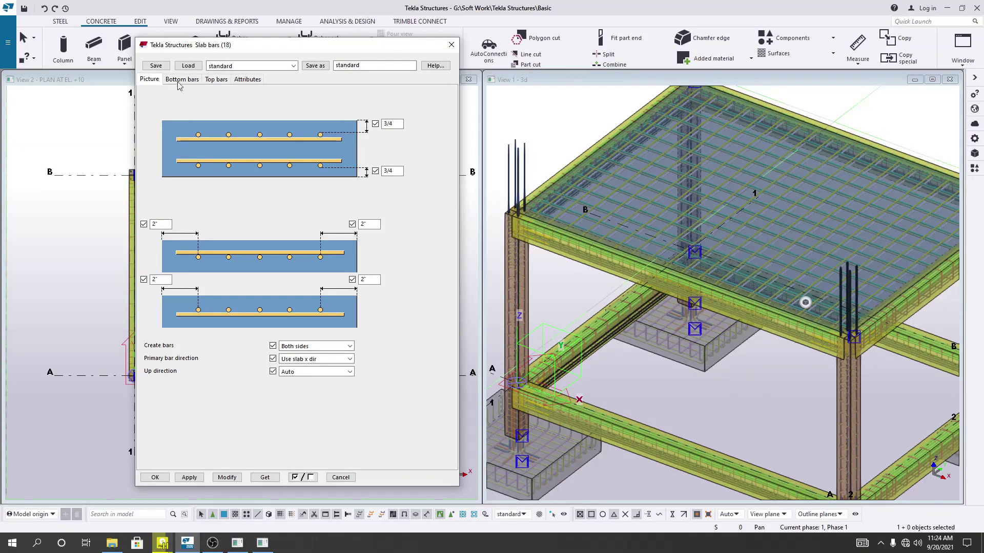
# Set the primary bottom bars to size #3 main in grade A615-60 from the rebar catalog
pyautogui.click(194, 81)
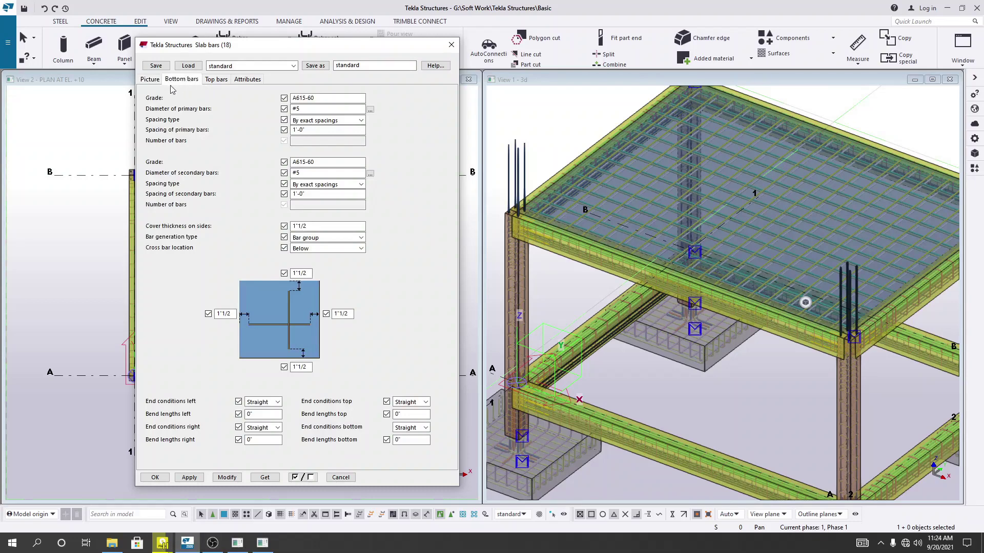
pyautogui.click(346, 97)
pyautogui.click(323, 110)
pyautogui.click(370, 110)
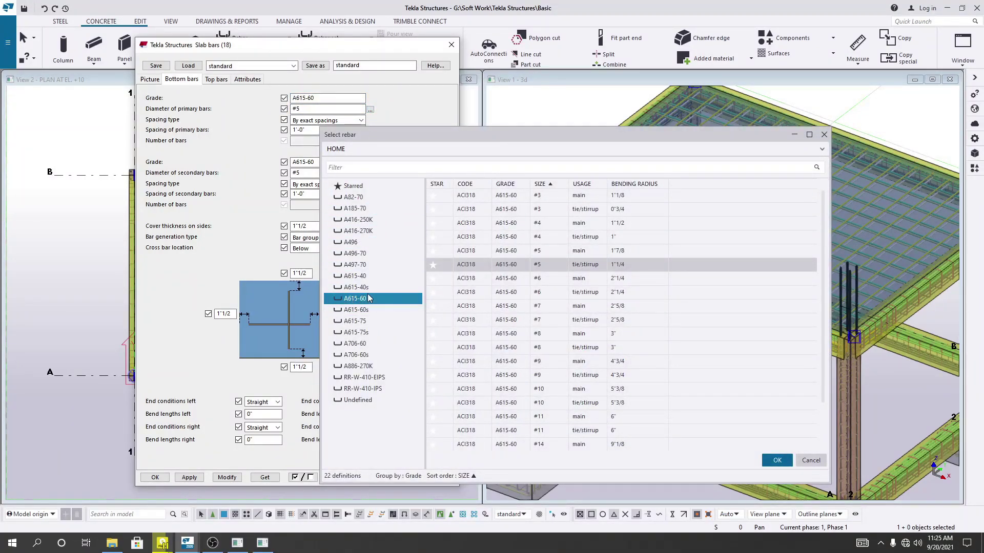
pyautogui.click(582, 210)
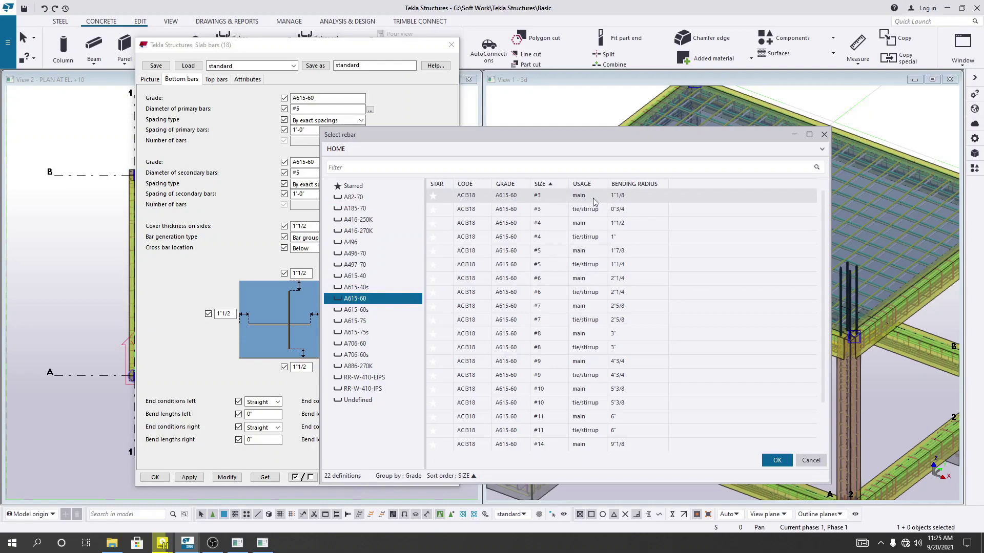
pyautogui.click(629, 198)
pyautogui.click(778, 460)
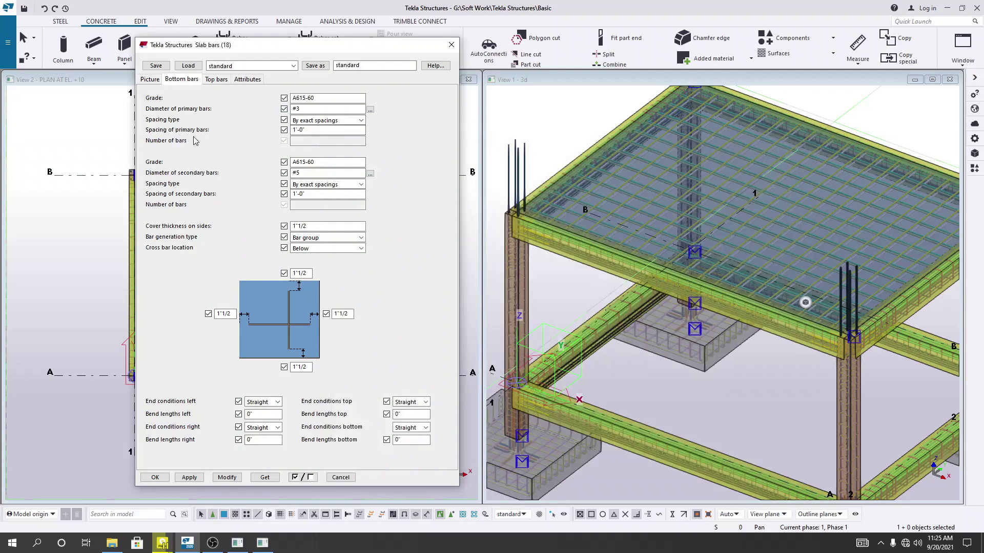
# Space the primary bottom bars by exact spacings at 5 inches
pyautogui.click(317, 130)
pyautogui.doubleClick(319, 133)
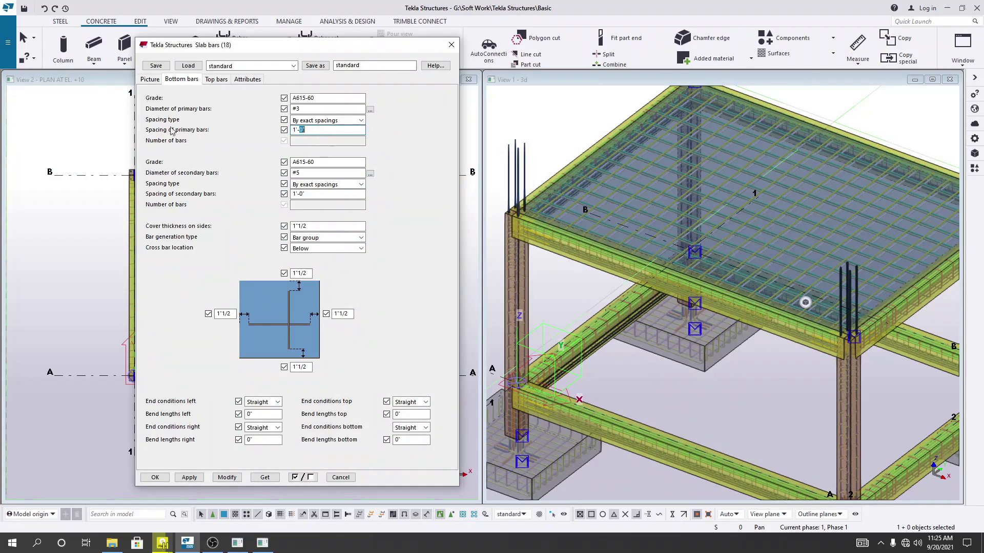
pyautogui.click(361, 121)
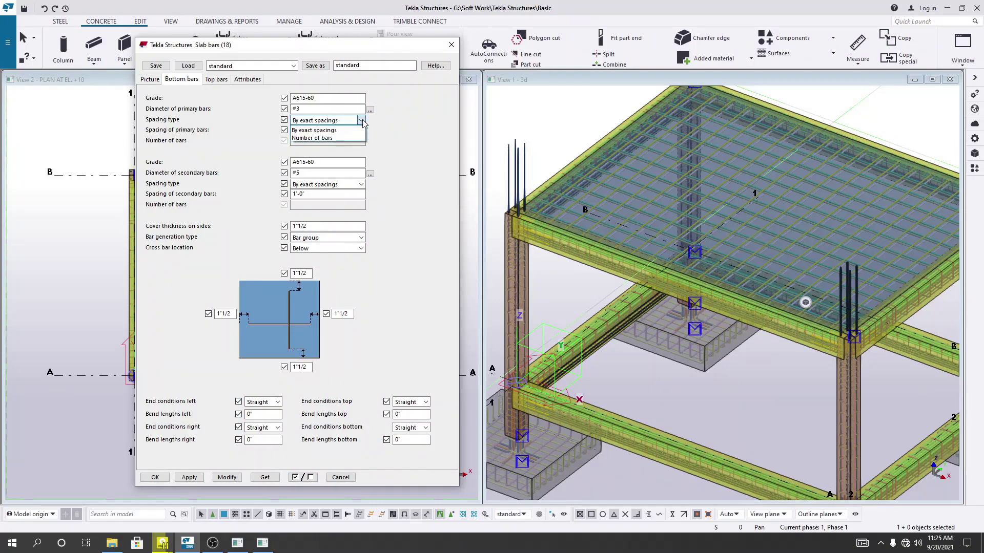
pyautogui.click(338, 132)
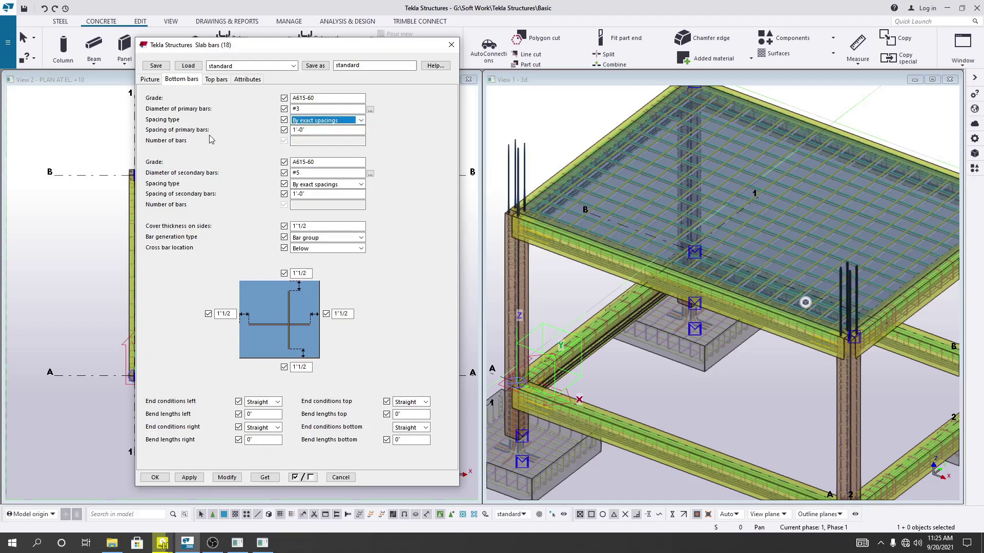
pyautogui.click(308, 132)
pyautogui.doubleClick(315, 130)
pyautogui.write('7')
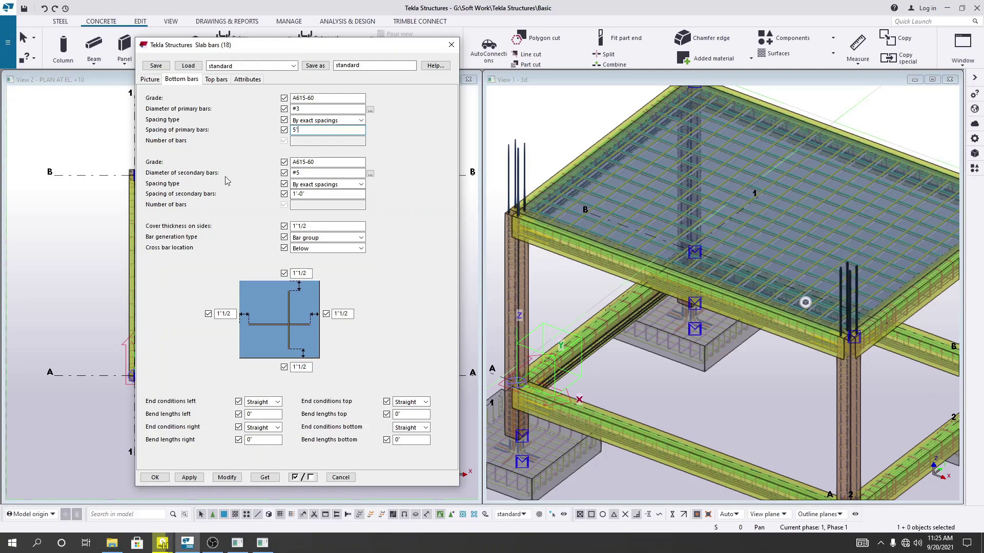
# Set the secondary bottom bars to size #3 tie/stirrup in grade A615-60, spaced at 7 inches
pyautogui.click(370, 174)
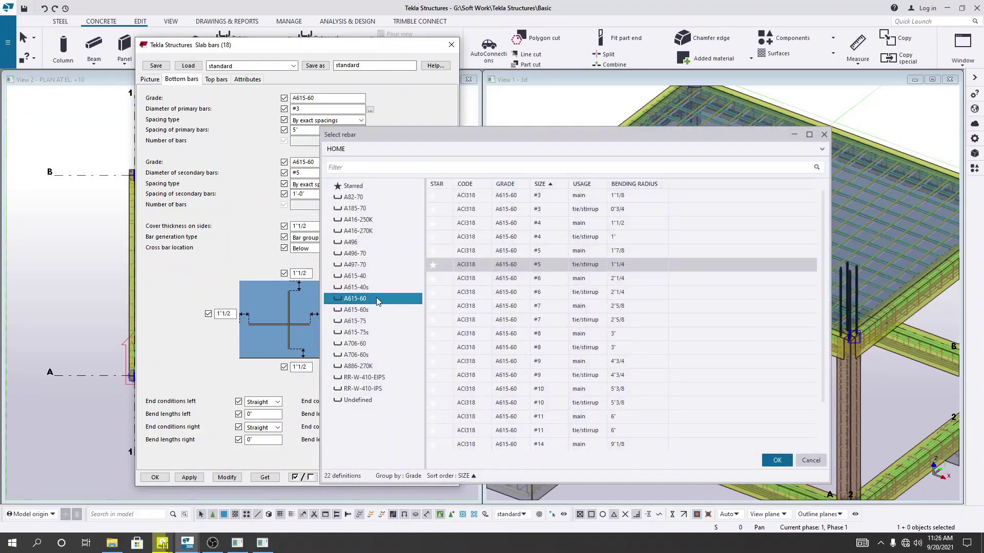
pyautogui.click(590, 210)
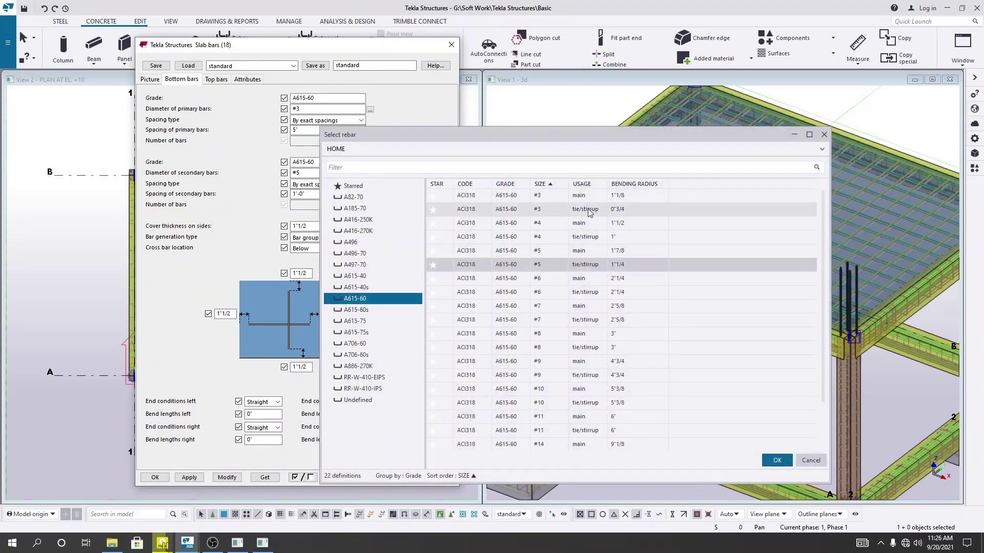
pyautogui.click(777, 461)
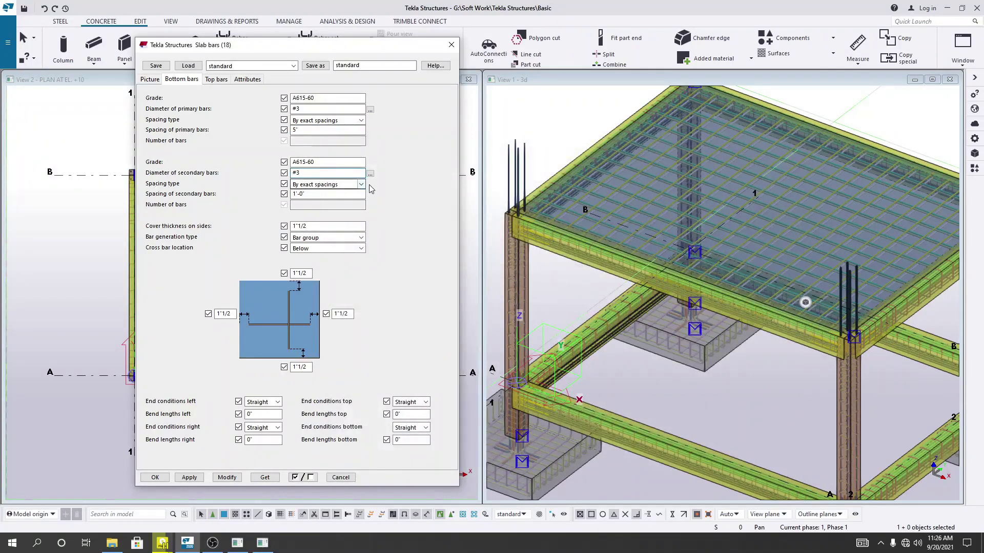
pyautogui.moveTo(313, 194); pyautogui.dragTo(263, 199)
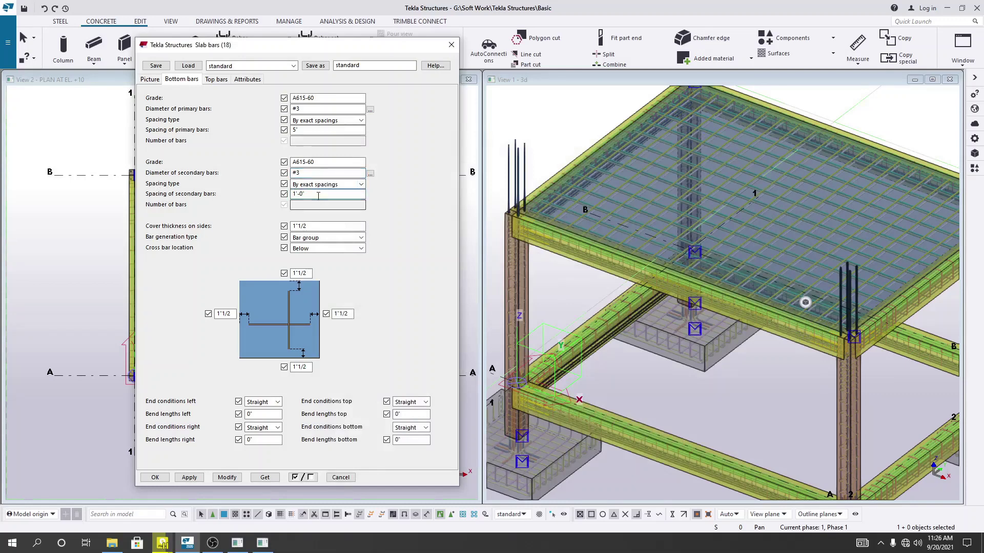
pyautogui.write('7')
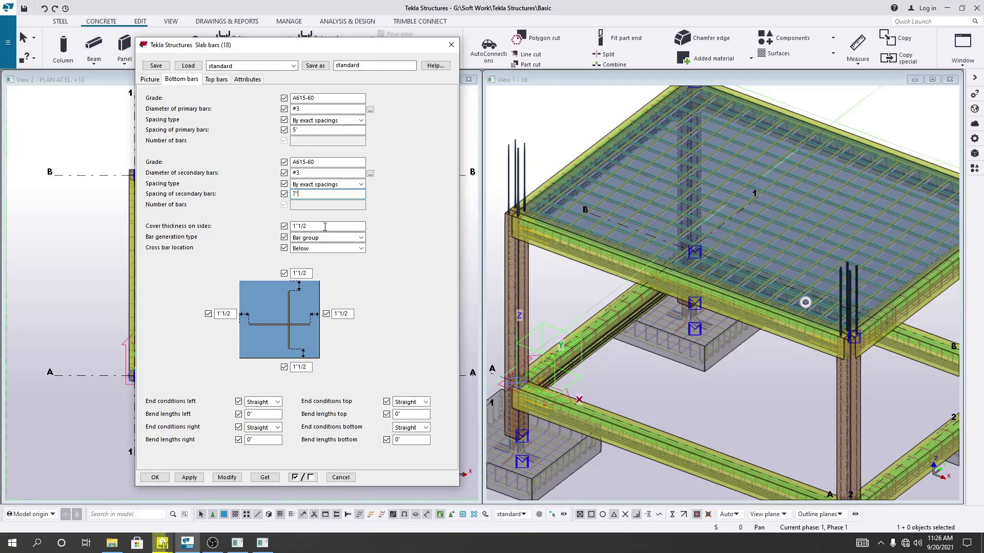
# Set the bottom bars' side cover thickness to 3/4 inch, using Bar group generation and cross bar location Below
pyautogui.press('Tab')
pyautogui.write('0')
pyautogui.click(336, 237)
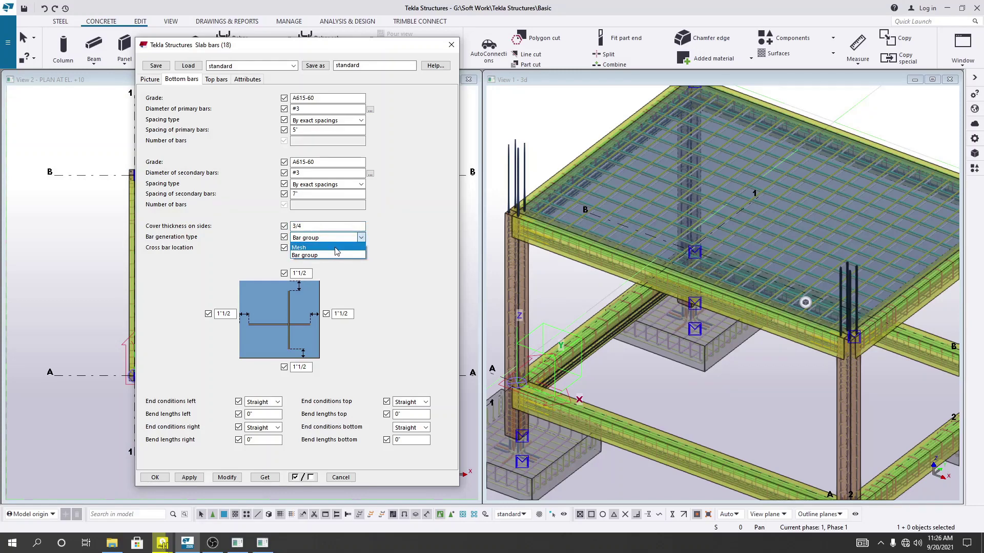
pyautogui.click(328, 255)
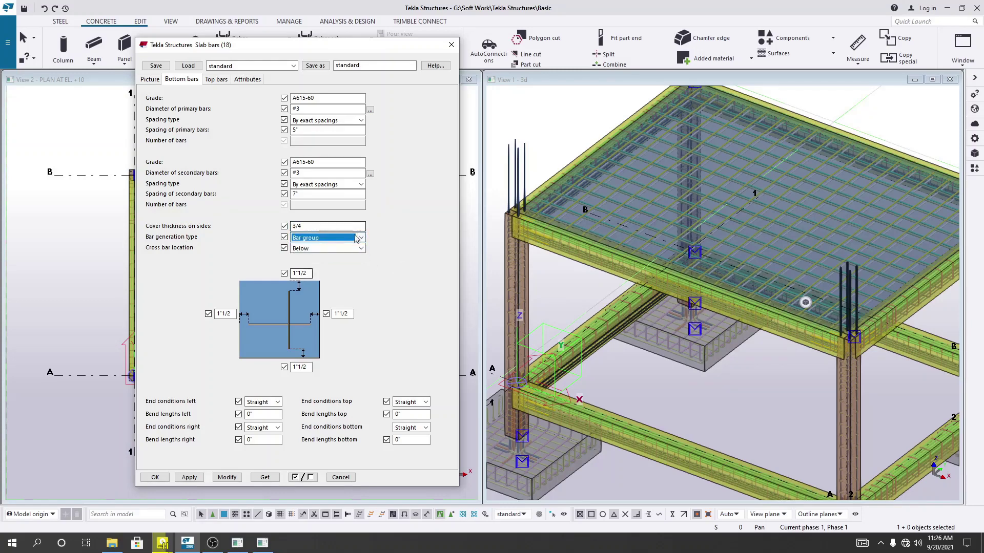
pyautogui.click(339, 252)
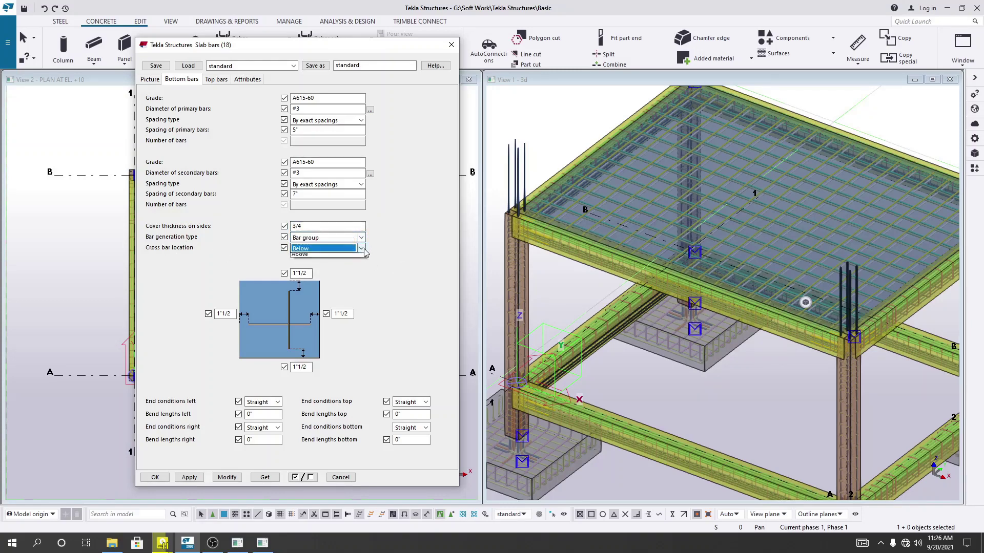
pyautogui.click(330, 250)
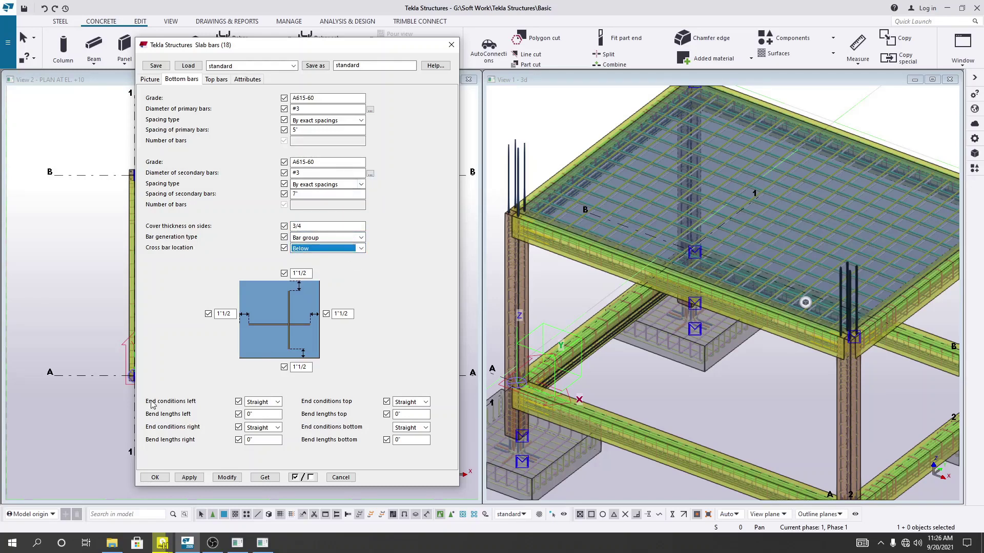
# Set the bottom bars' left end condition to 90 degree with a bend length of 2 1/2 inches
pyautogui.click(278, 403)
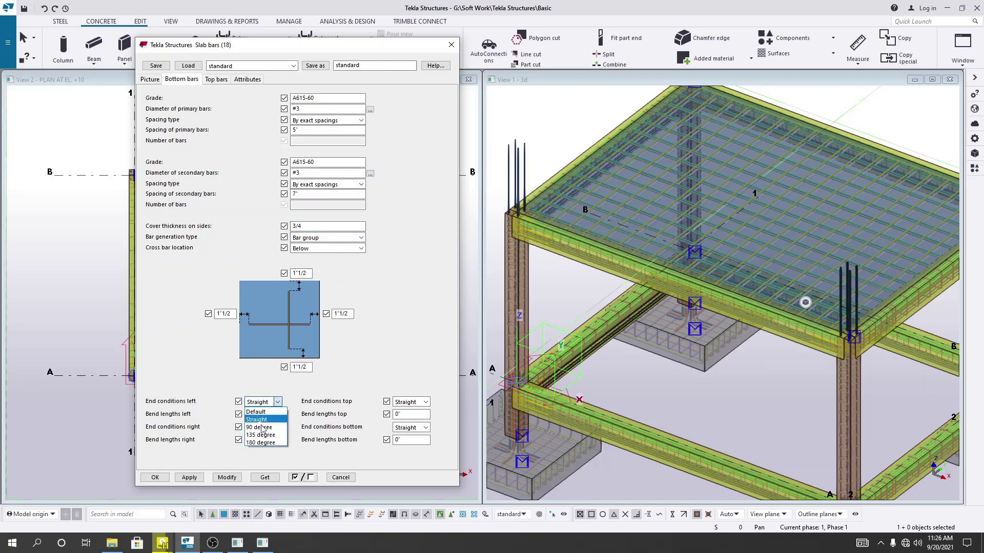
pyautogui.click(270, 421)
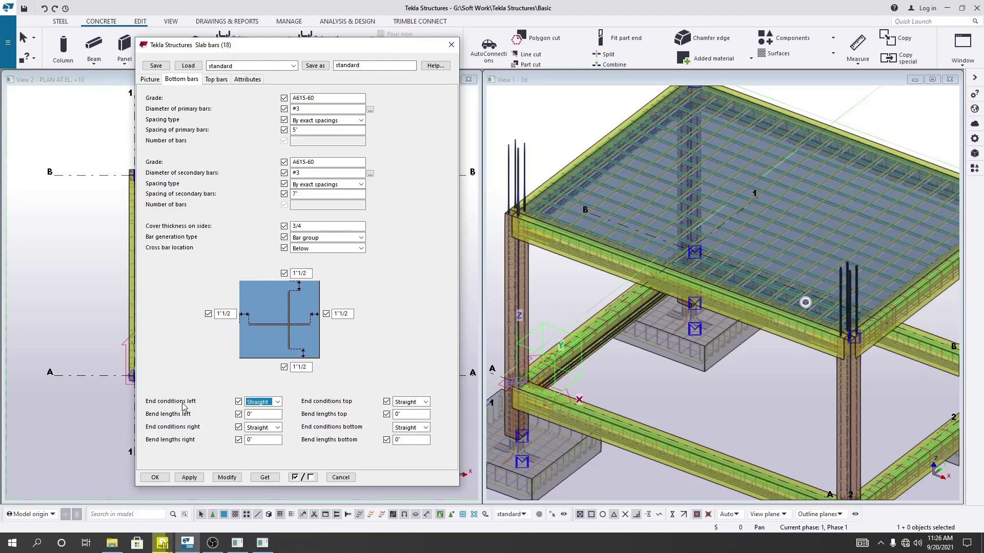
pyautogui.click(278, 402)
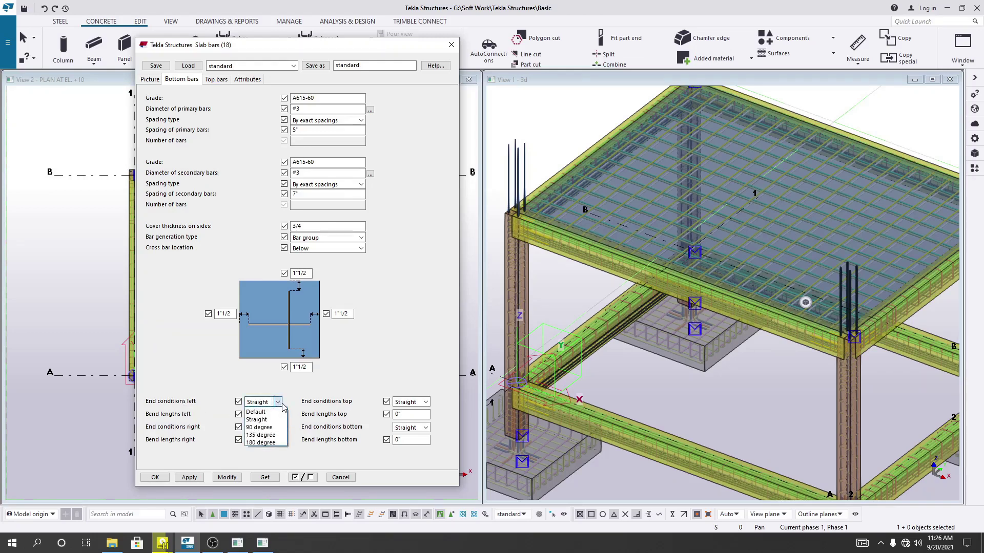
pyautogui.click(272, 428)
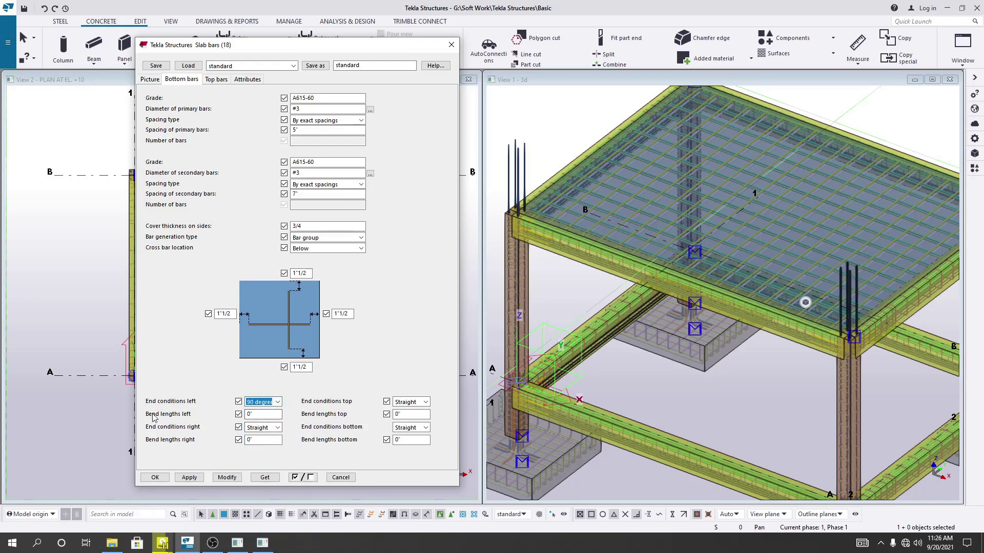
pyautogui.click(266, 415)
pyautogui.write('"')
# Set the bottom bars' right end condition to 90 degree with a 2.5-inch bend length
pyautogui.click(277, 427)
pyautogui.click(263, 453)
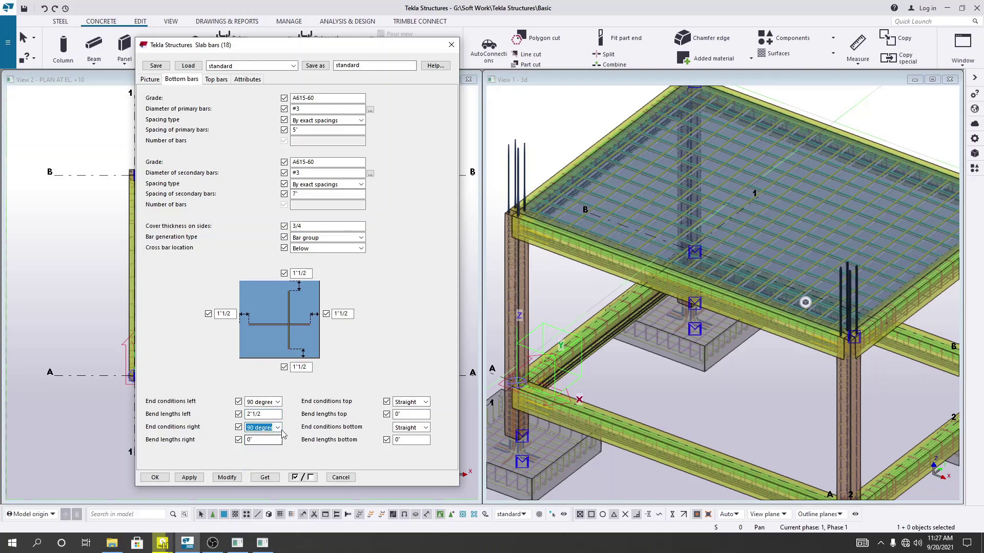
pyautogui.click(250, 440)
pyautogui.write('2.5')
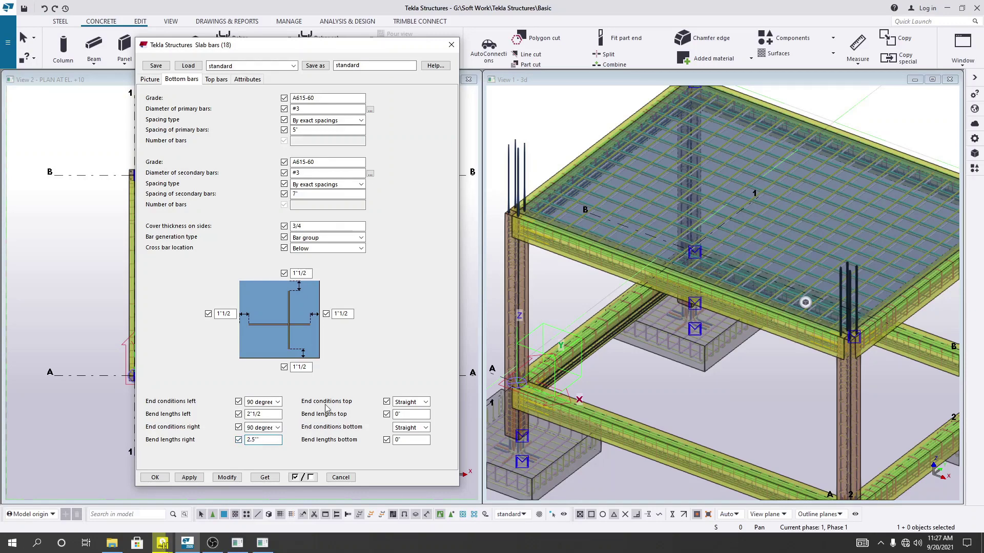
pyautogui.write('"')
# Give the bottom bars a 90 degree top end condition and a top bend length of 2.5 inches
pyautogui.click(410, 402)
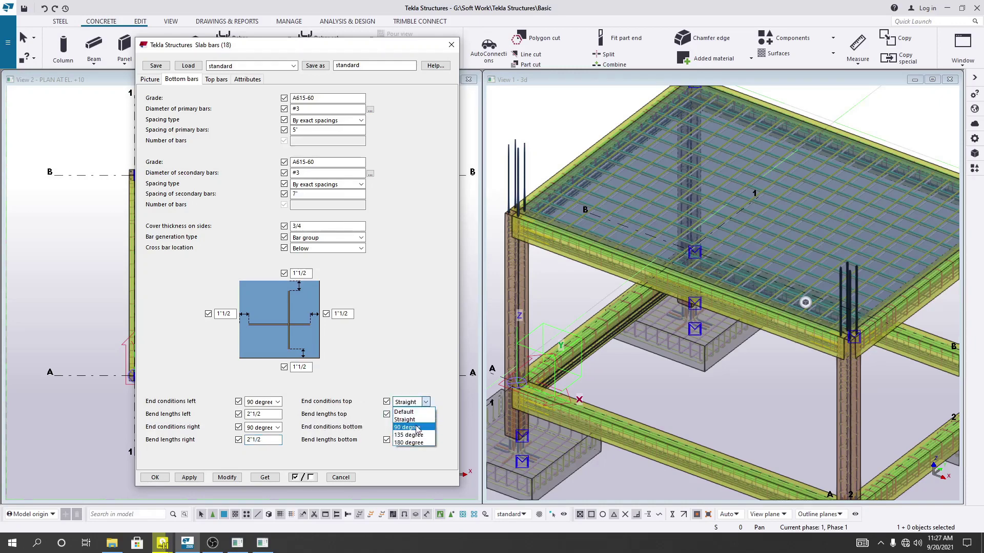
pyautogui.click(408, 414)
pyautogui.click(398, 413)
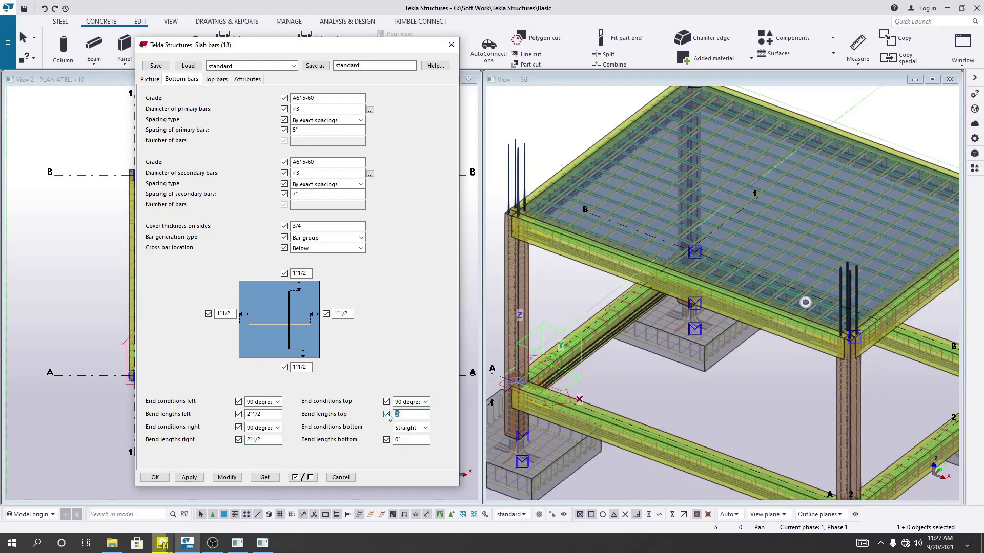
pyautogui.write('2.5')
# Give the bottom bars a 90 degree bottom end condition and a bottom bend length of 2.5 inches
pyautogui.click(411, 427)
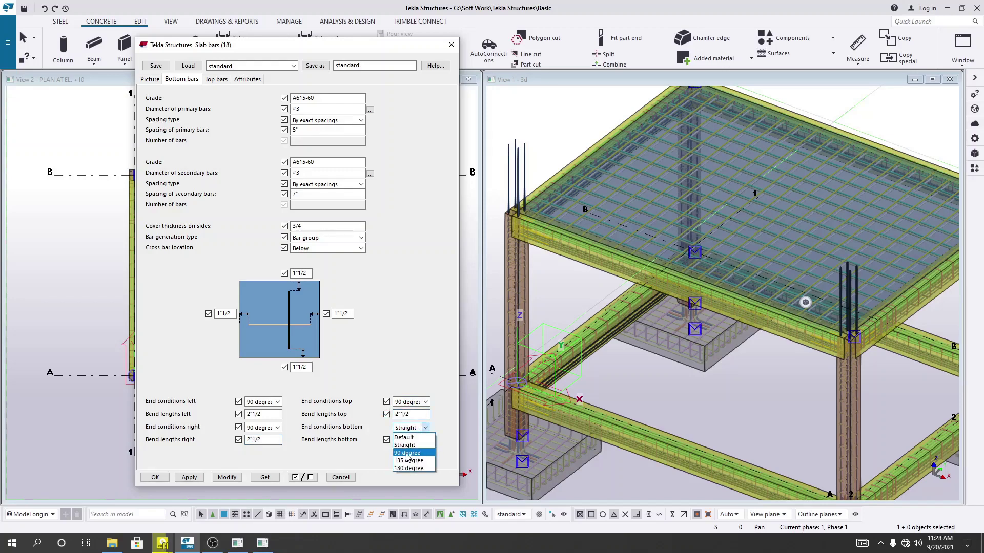
pyautogui.click(407, 453)
pyautogui.click(399, 439)
pyautogui.write('0')
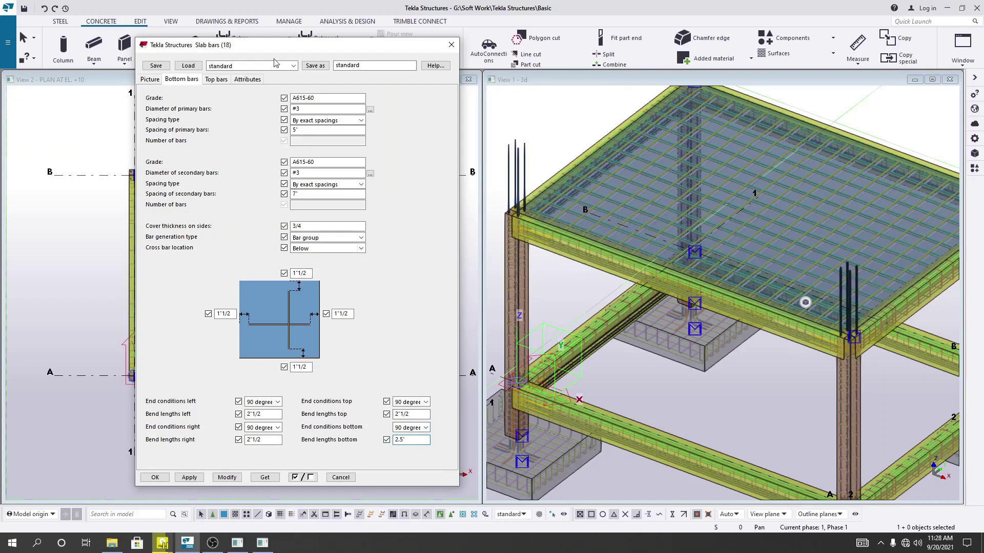
# Set the primary top bars to size #3 main in grade A615-60, spaced at 5 inches
pyautogui.click(217, 80)
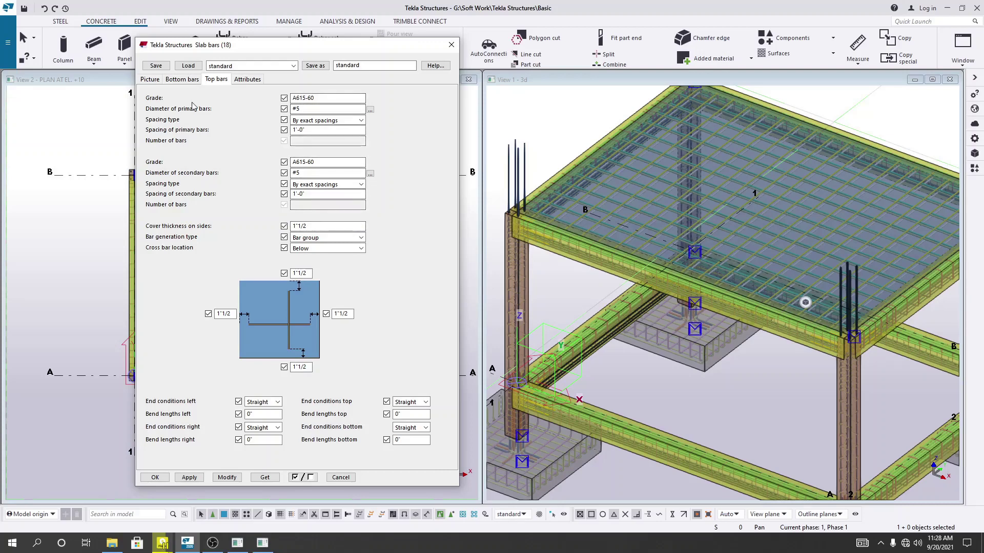
pyautogui.click(370, 110)
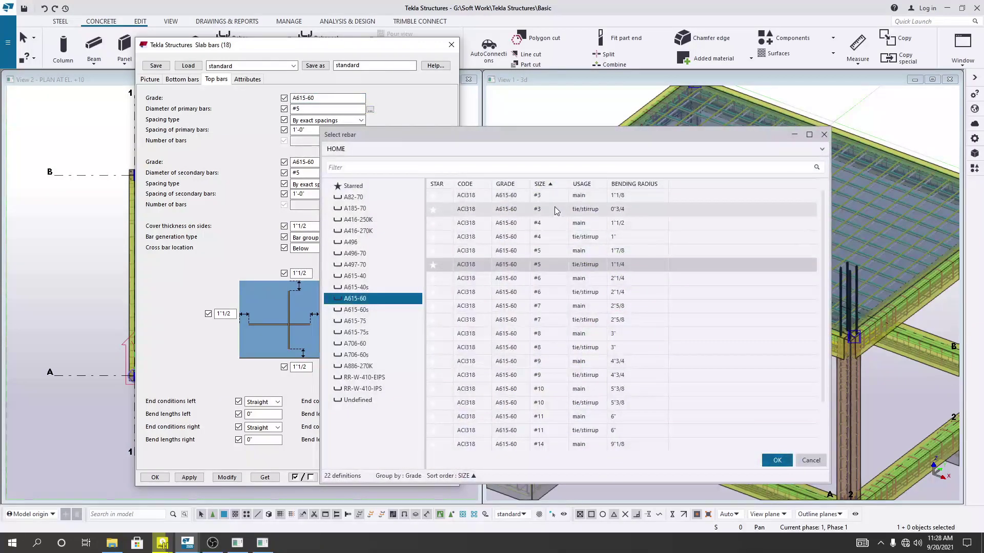
pyautogui.click(553, 198)
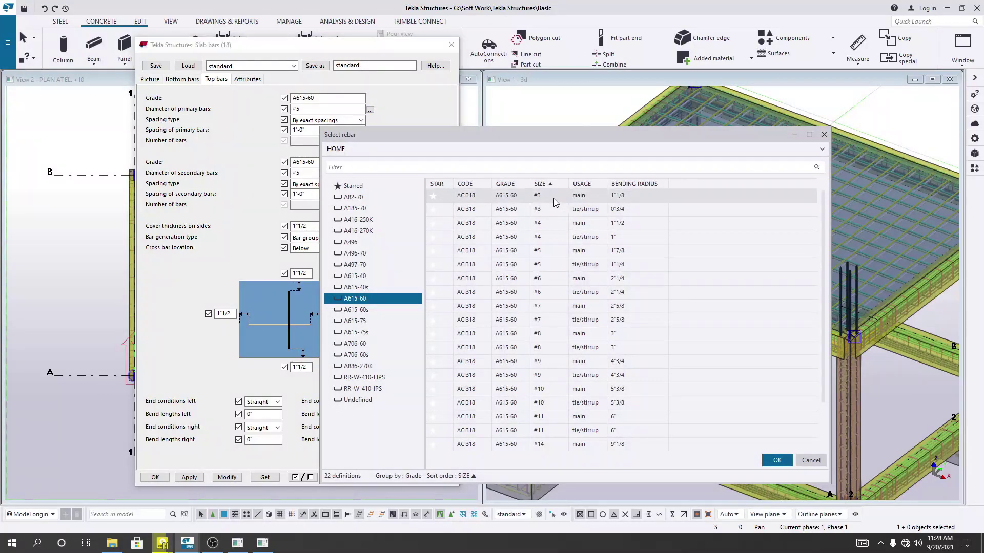
pyautogui.click(777, 460)
pyautogui.click(301, 130)
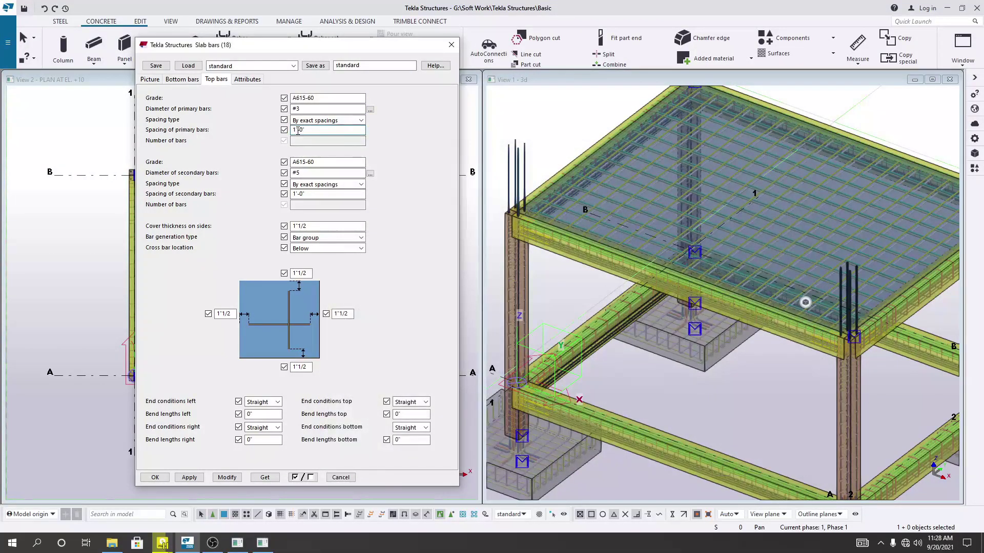
pyautogui.doubleClick(296, 131)
pyautogui.write('5"')
# Set the secondary top bars to size #3 in grade A615-60, spaced at 7 inches
pyautogui.click(369, 173)
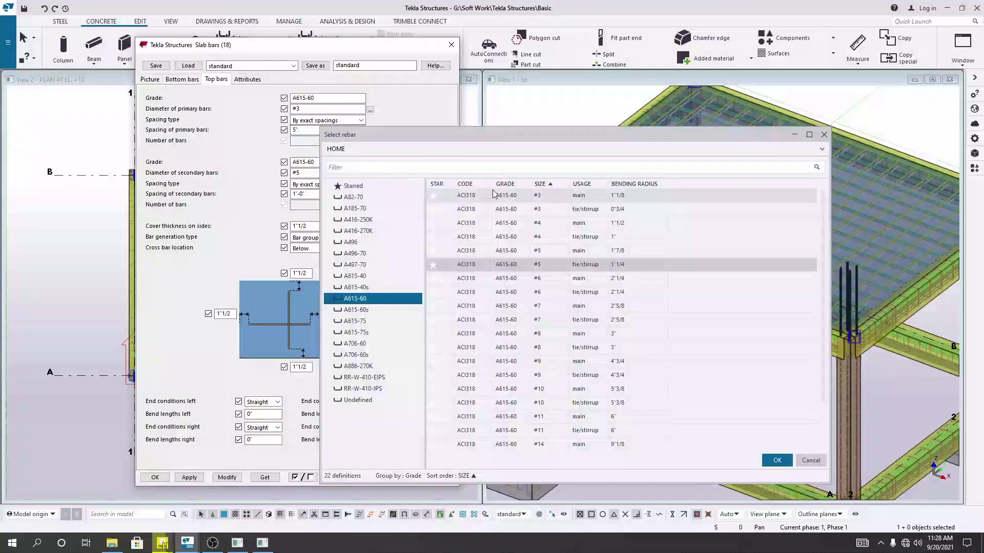
pyautogui.click(777, 460)
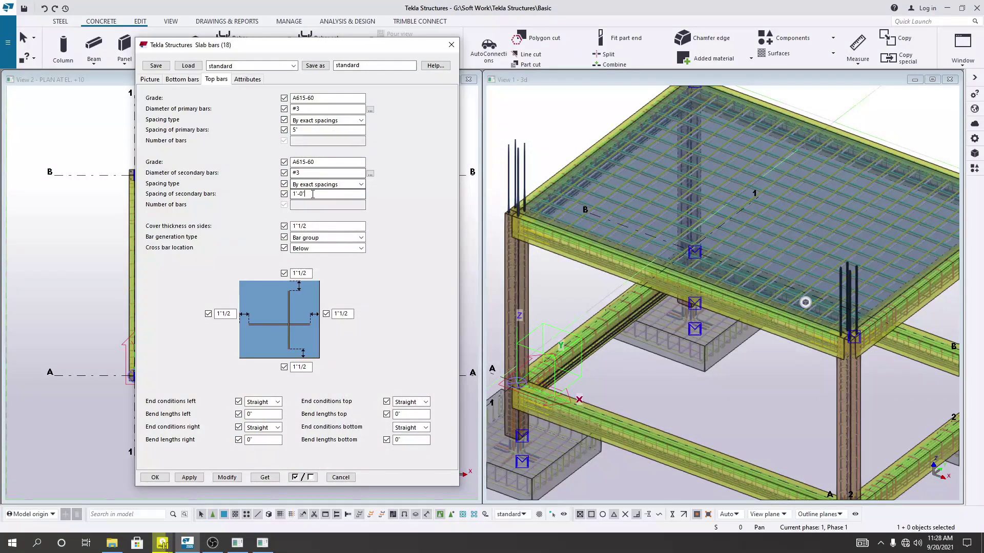
pyautogui.doubleClick(300, 194)
pyautogui.write('7')
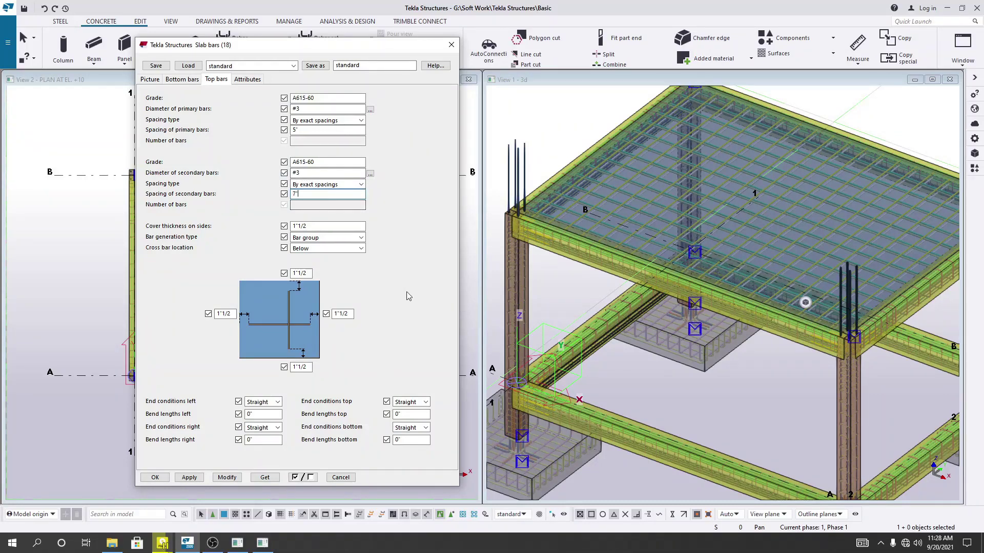
# Set the top bars' side cover thickness to 3/4 inch and update the slab's reinforcement with all Slab bars settings
pyautogui.press('Tab')
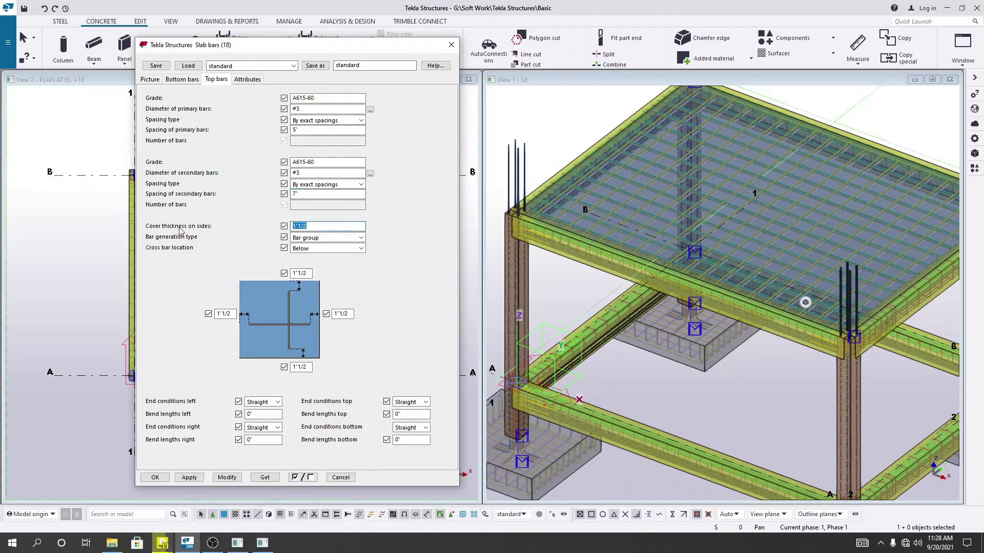
pyautogui.write('3/4')
pyautogui.click(323, 194)
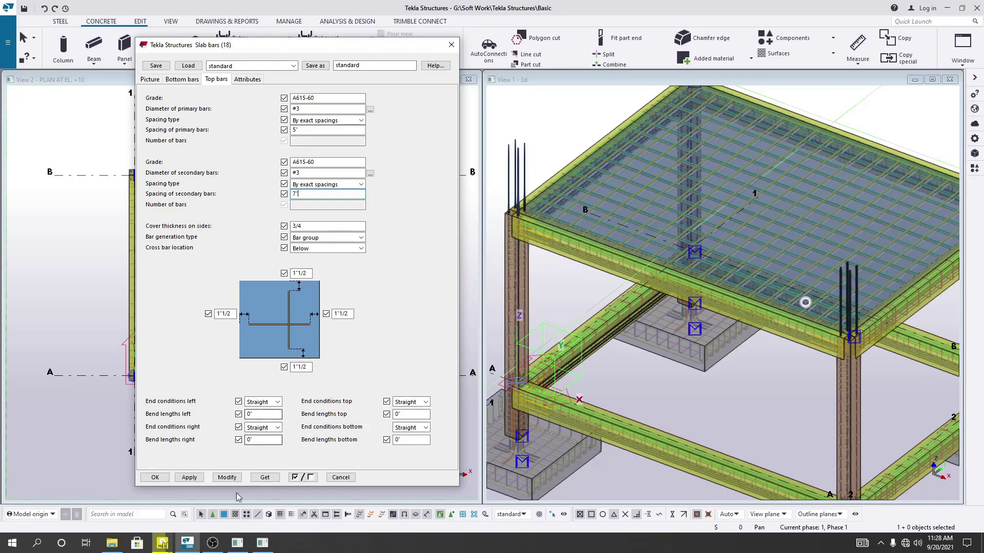
pyautogui.click(223, 480)
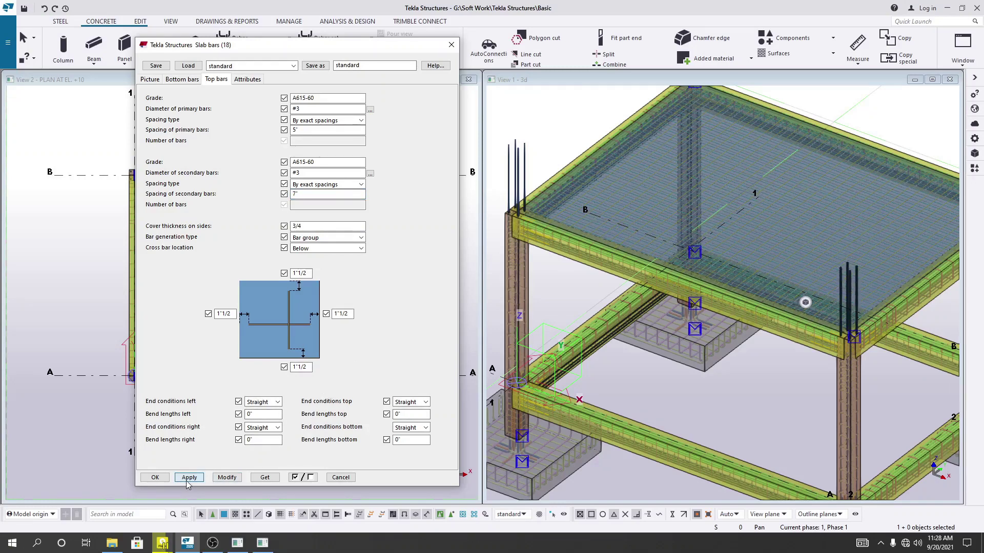
pyautogui.click(159, 480)
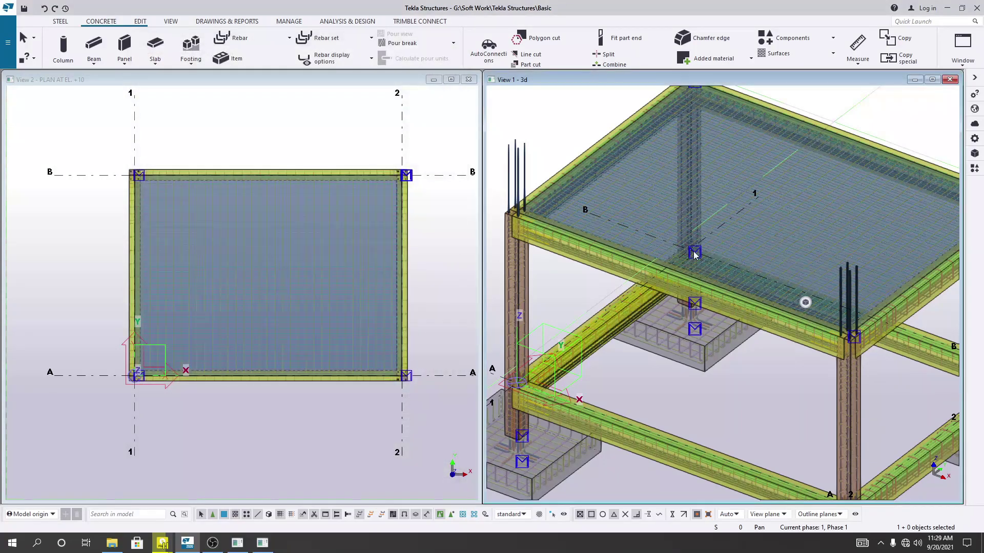
# Examine the bent ends of the slab bars along the grid A edge beam in the 3D view
pyautogui.scroll(5, 694, 282)
pyautogui.moveTo(663, 330); pyautogui.dragTo(721, 275, button='middle')
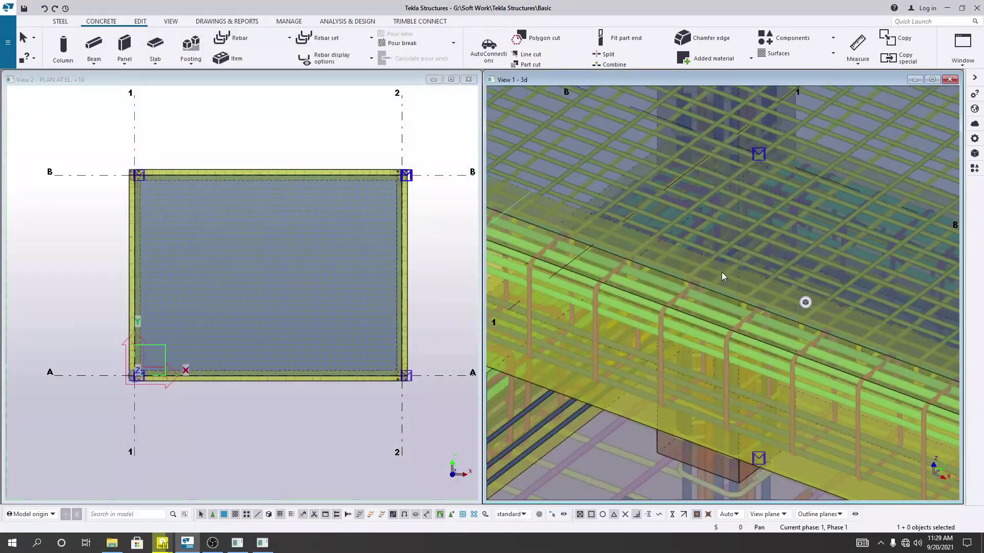
pyautogui.scroll(6, 686, 282)
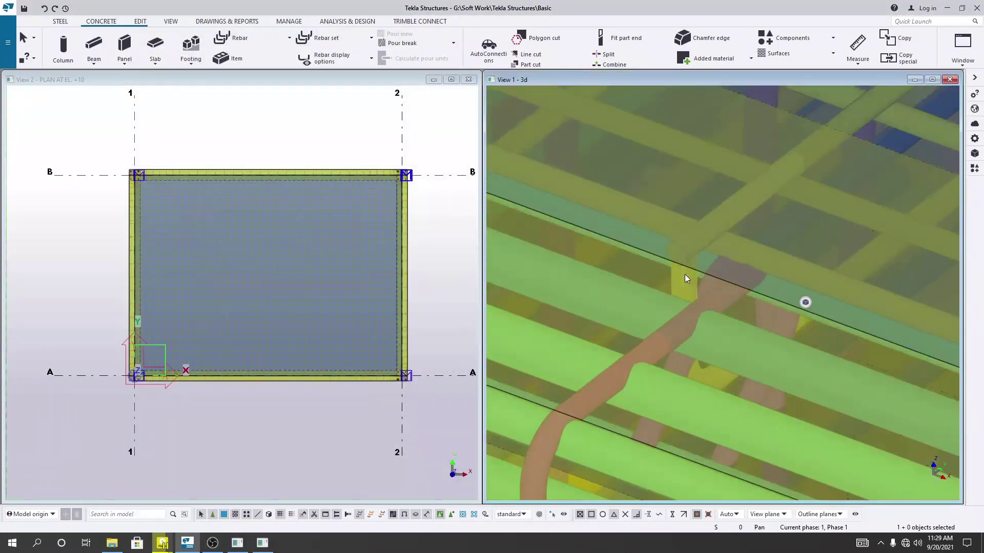
pyautogui.scroll(2, 693, 254)
pyautogui.scroll(4, 687, 334)
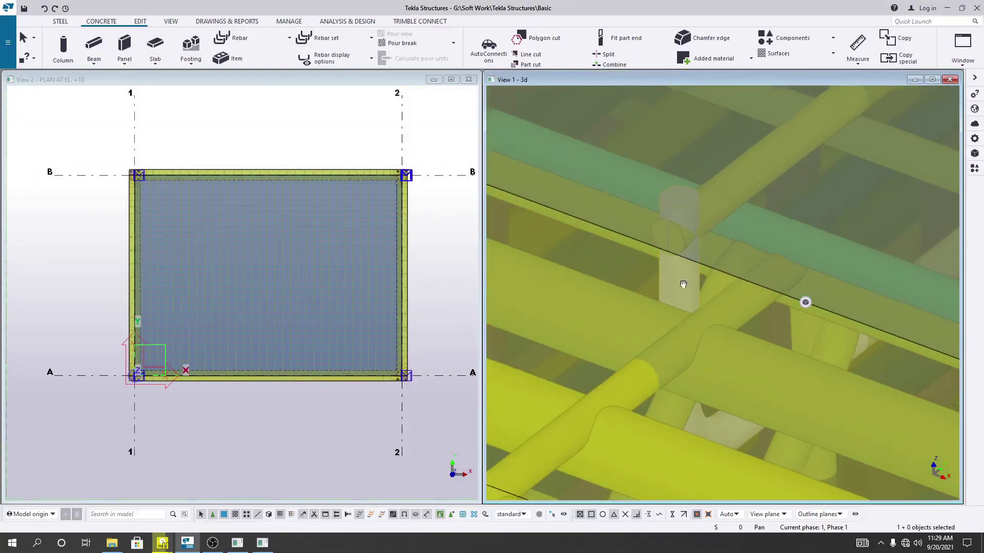
pyautogui.scroll(-10, 716, 353)
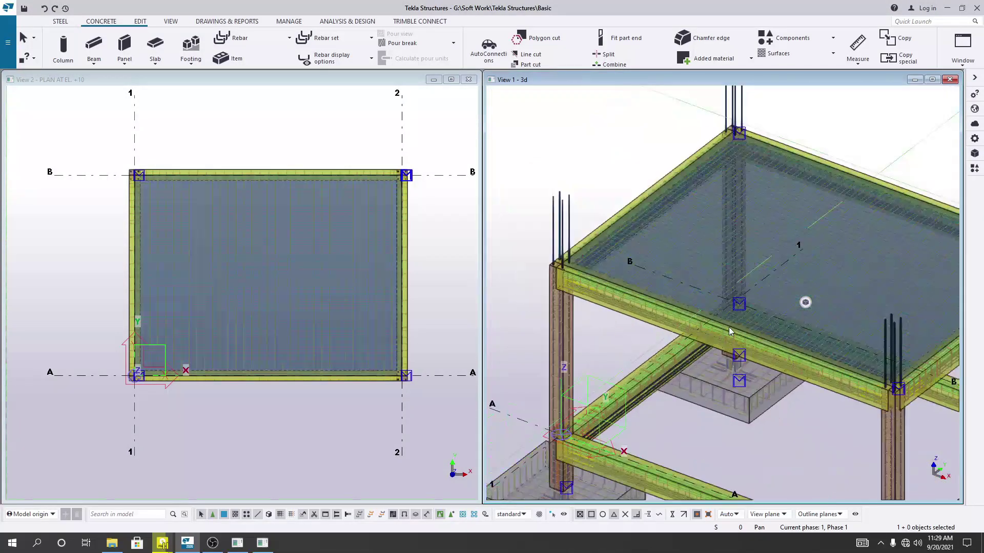
pyautogui.scroll(-3, 729, 326)
pyautogui.moveTo(793, 376)
pyautogui.mouseDown(button='middle')
pyautogui.moveTo(816, 378)
pyautogui.moveTo(663, 348)
pyautogui.moveTo(786, 286)
pyautogui.moveTo(721, 312)
pyautogui.moveTo(768, 307)
pyautogui.moveTo(743, 339)
pyautogui.moveTo(735, 330)
pyautogui.moveTo(723, 428)
pyautogui.mouseUp(button='middle')
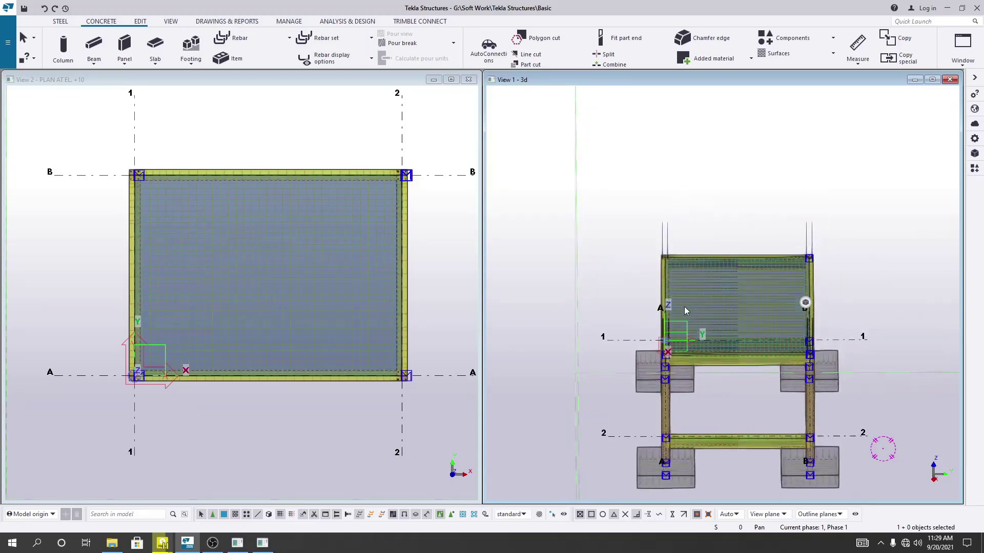
pyautogui.scroll(5, 684, 305)
pyautogui.keyDown('ctrl'); pyautogui.moveTo(701, 334); pyautogui.dragTo(739, 295, button='middle'); pyautogui.keyUp('ctrl')
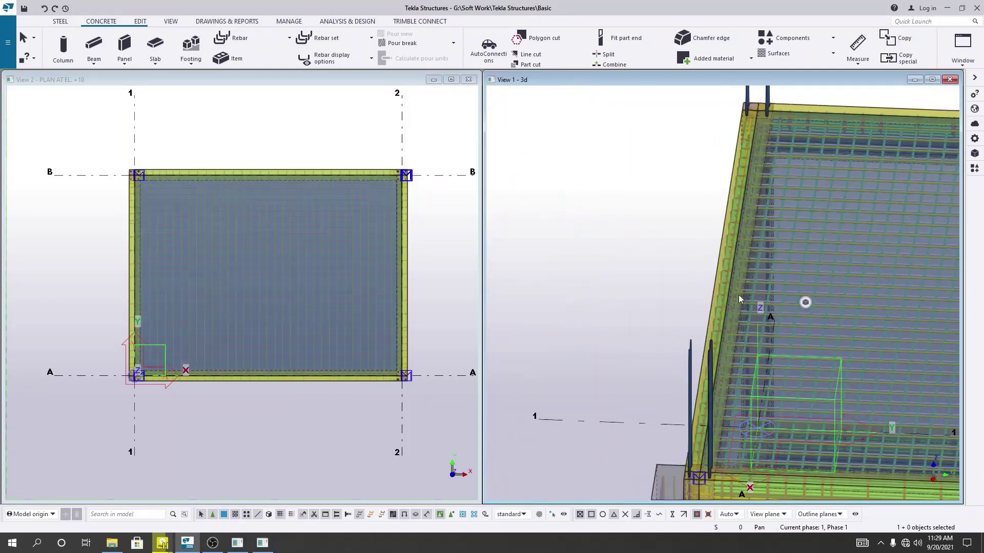
pyautogui.scroll(5, 746, 279)
pyautogui.scroll(8, 751, 265)
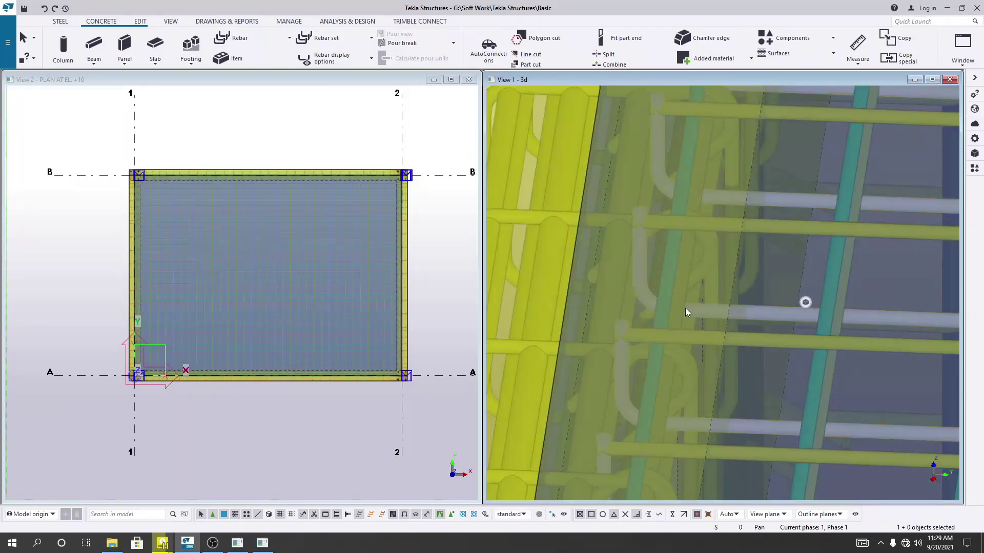
pyautogui.scroll(6, 718, 338)
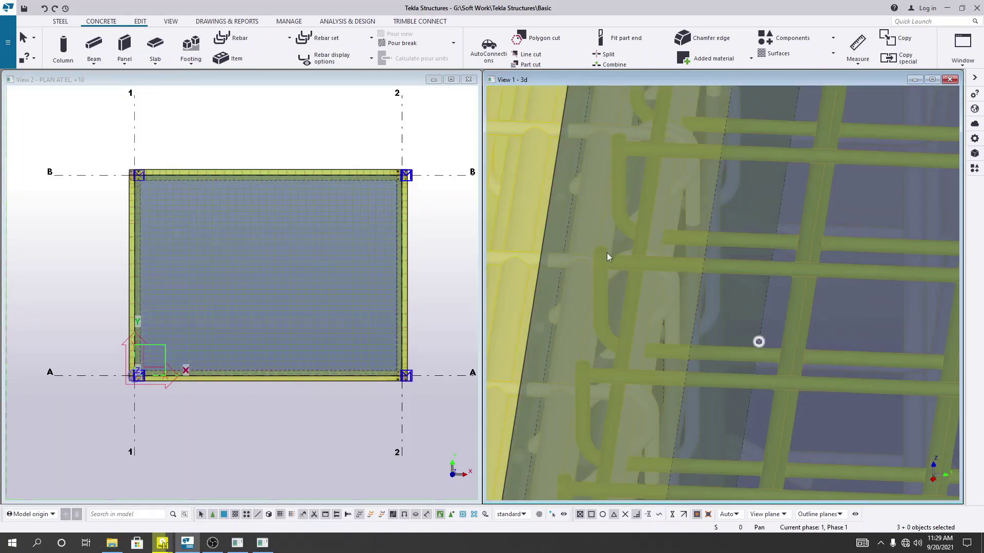
pyautogui.scroll(-5, 598, 286)
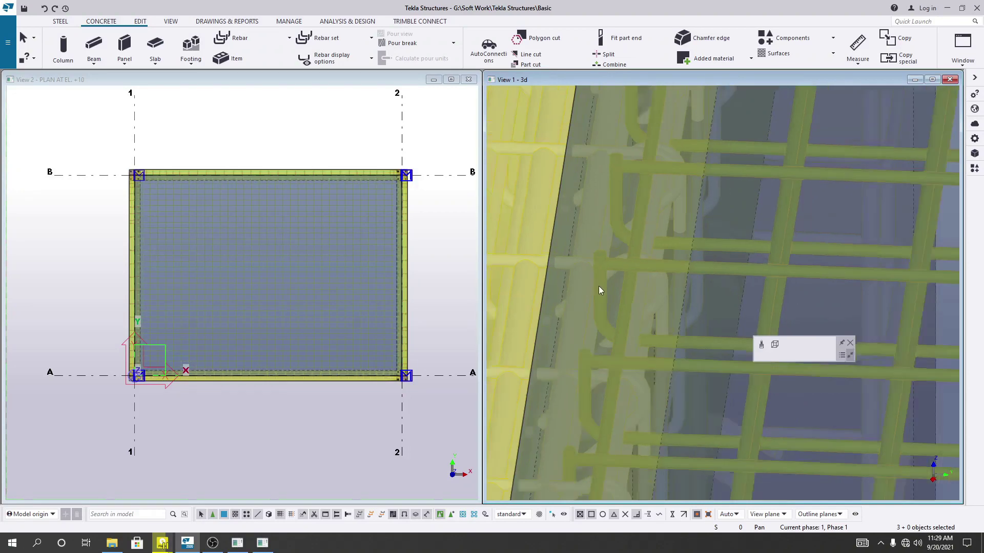
pyautogui.scroll(4, 572, 277)
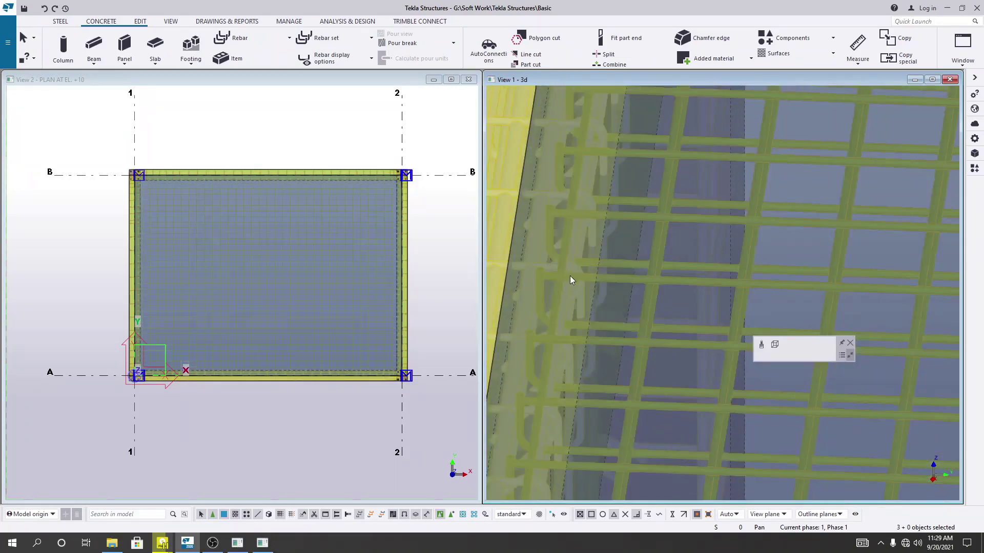
pyautogui.scroll(-6, 578, 276)
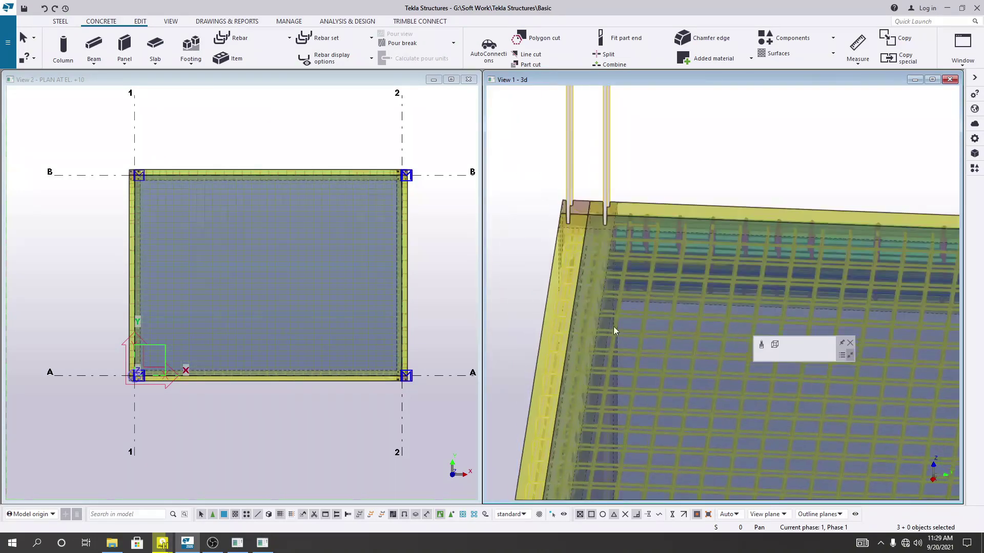
# Examine the slab bar ends along the grid 1 edge and at the grid B corner, finishing with a view of the whole structure
pyautogui.scroll(6, 628, 268)
pyautogui.scroll(3, 628, 232)
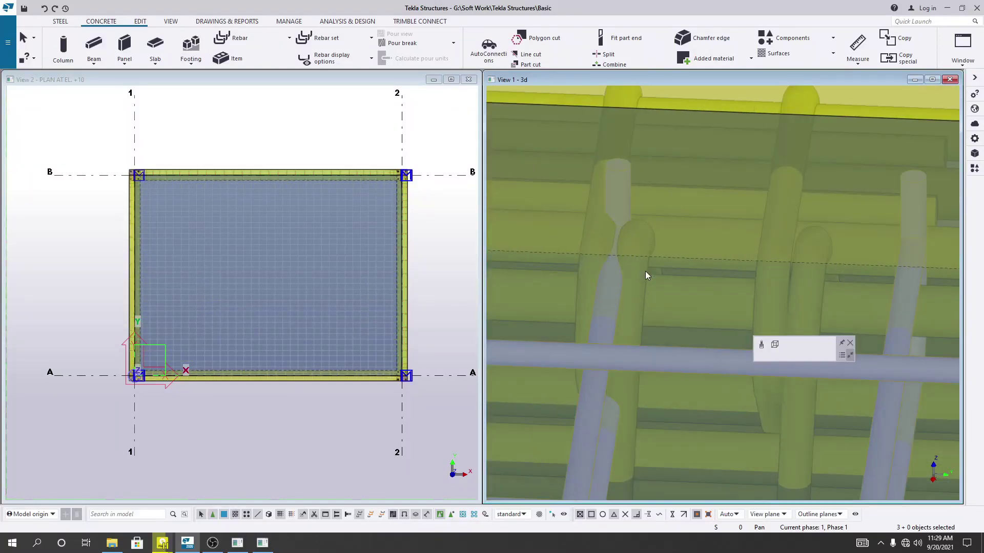
pyautogui.moveTo(561, 275); pyautogui.dragTo(724, 167, button='middle')
pyautogui.scroll(-5, 700, 201)
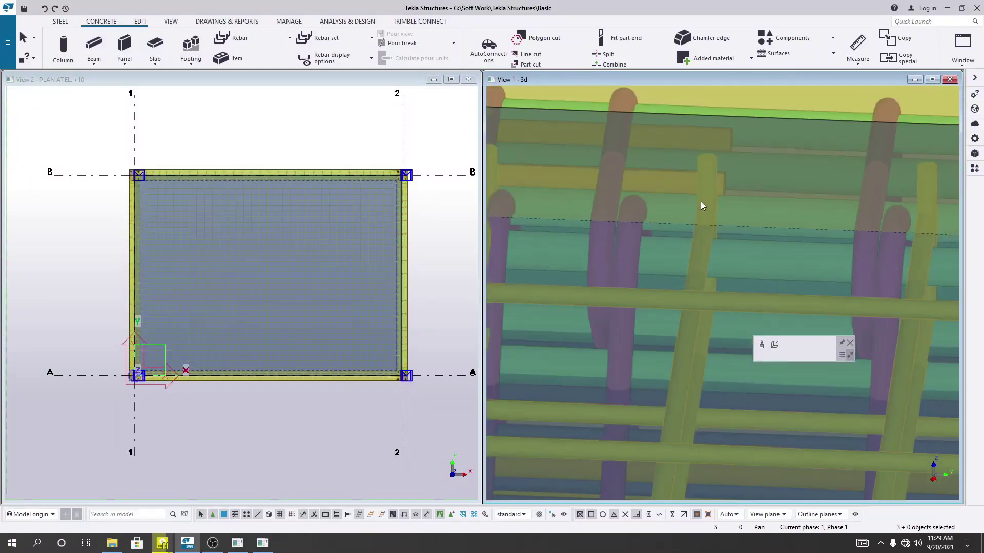
pyautogui.scroll(-5, 835, 231)
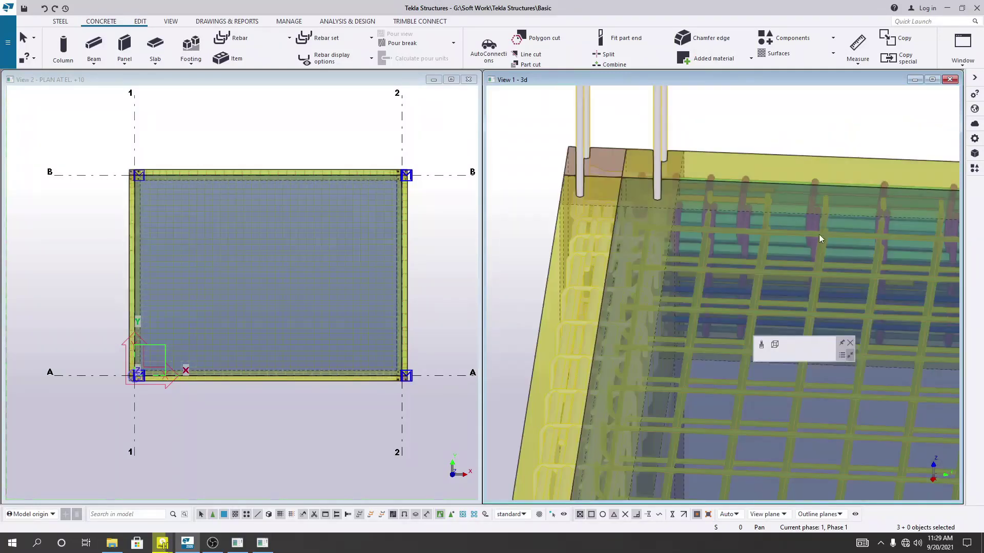
pyautogui.moveTo(809, 296); pyautogui.dragTo(487, 244, button='middle')
pyautogui.moveTo(743, 277); pyautogui.dragTo(607, 274, button='middle')
pyautogui.scroll(10, 803, 266)
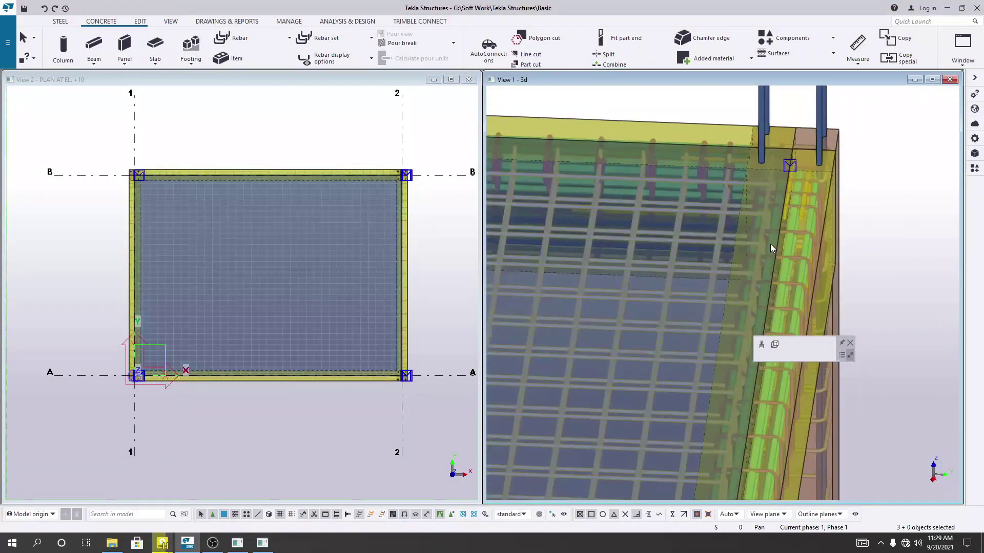
pyautogui.scroll(-10, 676, 275)
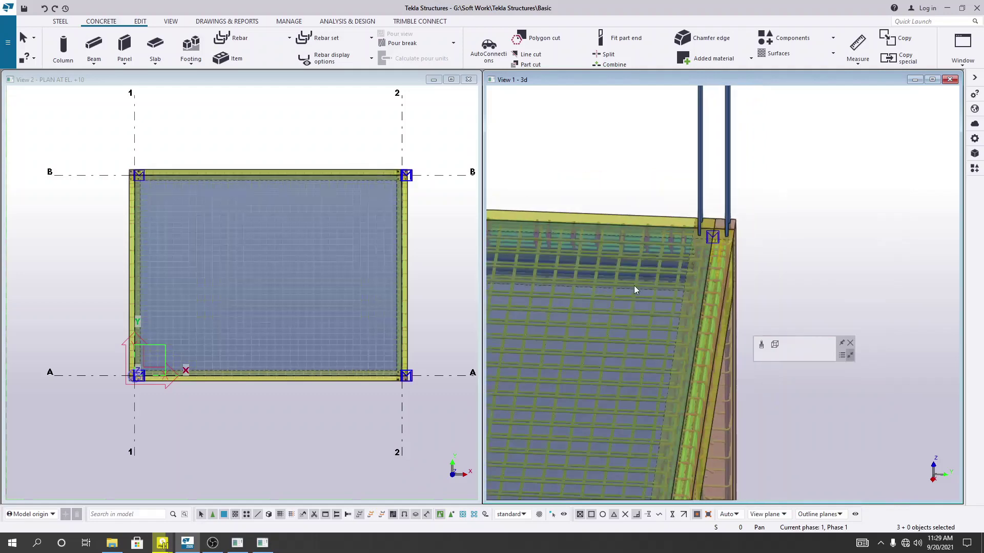
pyautogui.moveTo(615, 297); pyautogui.dragTo(698, 166, button='middle')
pyautogui.scroll(-6, 745, 244)
pyautogui.moveTo(742, 379); pyautogui.dragTo(727, 356, button='middle')
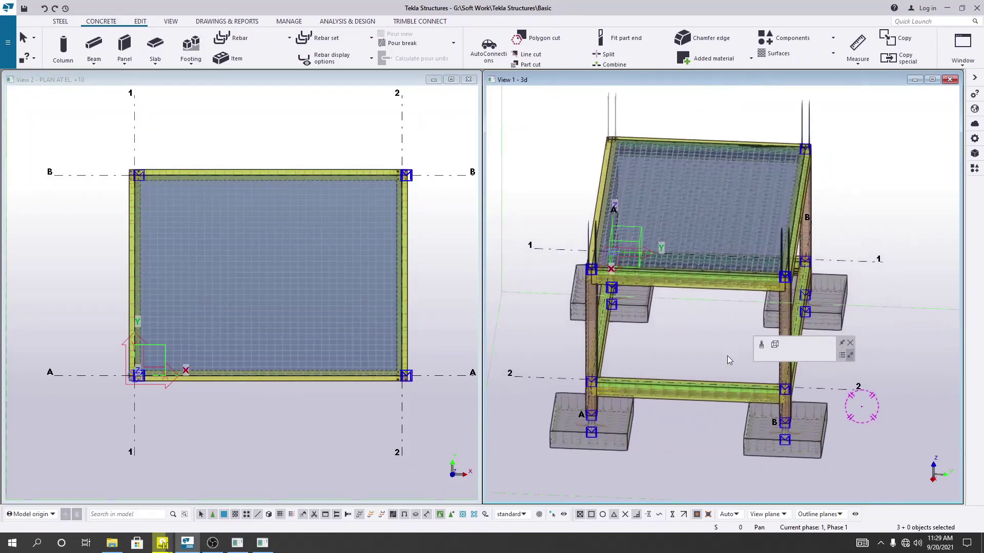
pyautogui.click(850, 347)
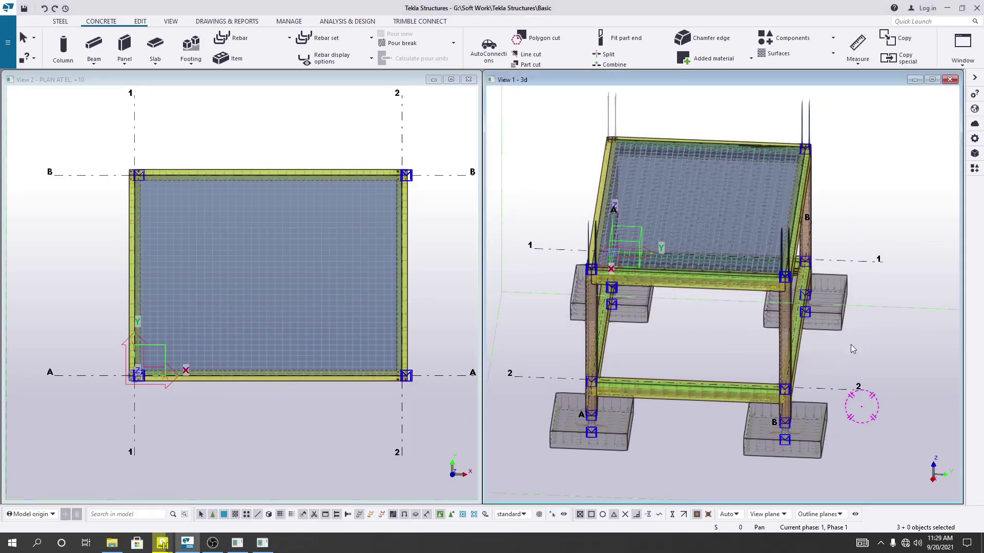